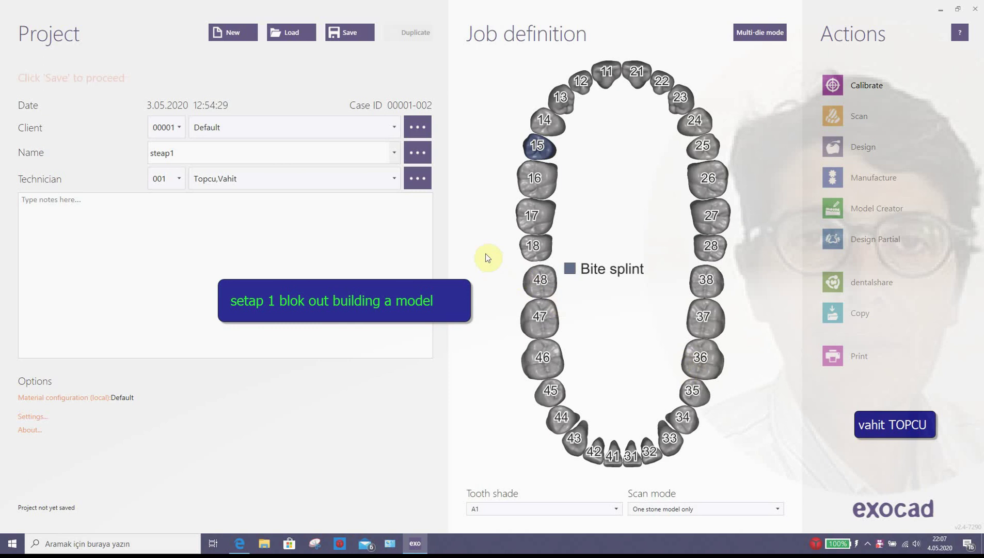
Step: Extend the bite splint assignment from tooth 15 across the upper arch to tooth 25 and save the project
key("ctrl")
mouse_move(547, 120)
left_mouse_down("ctrl")
mouse_move(582, 83)
mouse_move(636, 72)
mouse_move(662, 82)
mouse_move(683, 99)
mouse_move(703, 147)
mouse_move(636, 181)
left_mouse_up("ctrl")
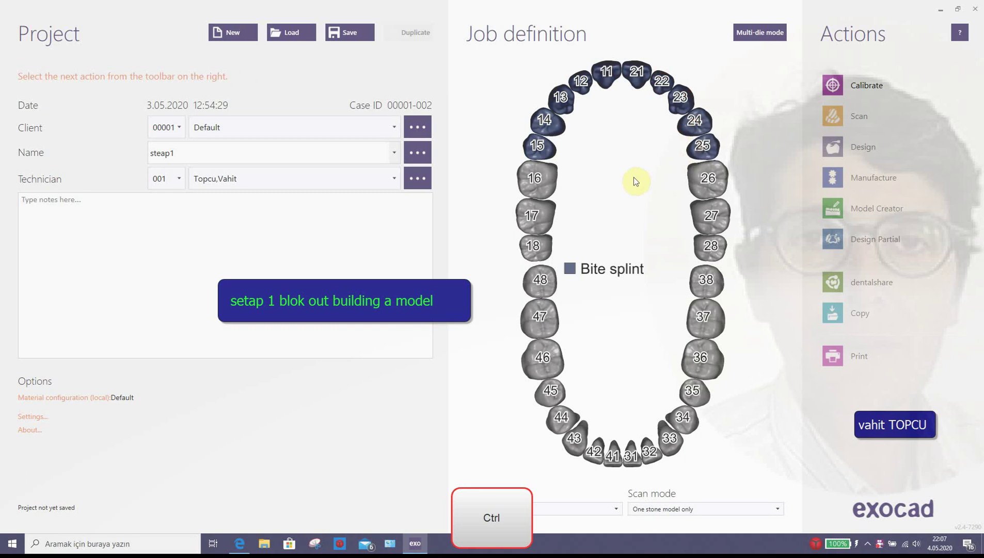
left_click(347, 33)
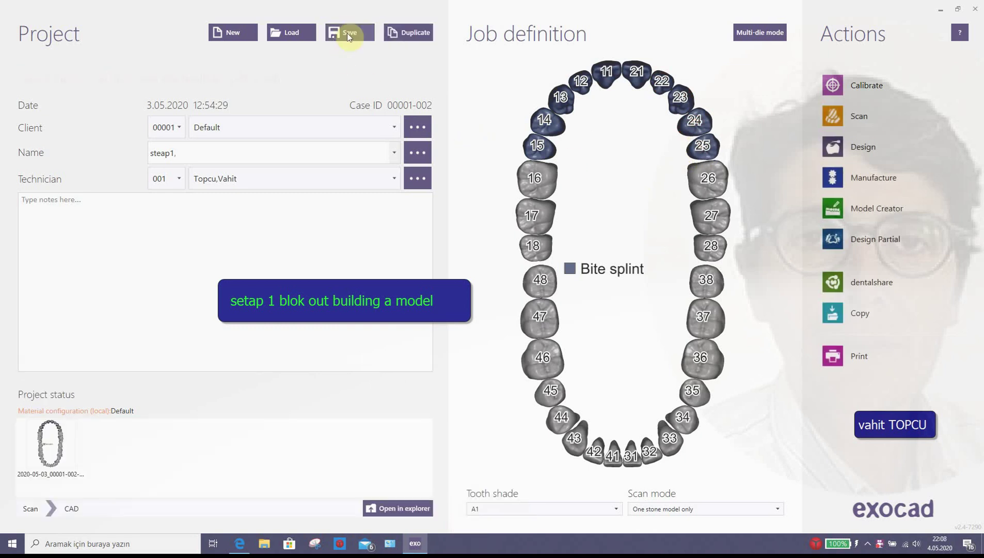
Step: Start the design and load upperjaw.stl from the desktop folder vt_Kutuphane as the upper jaw scan
left_click(828, 149)
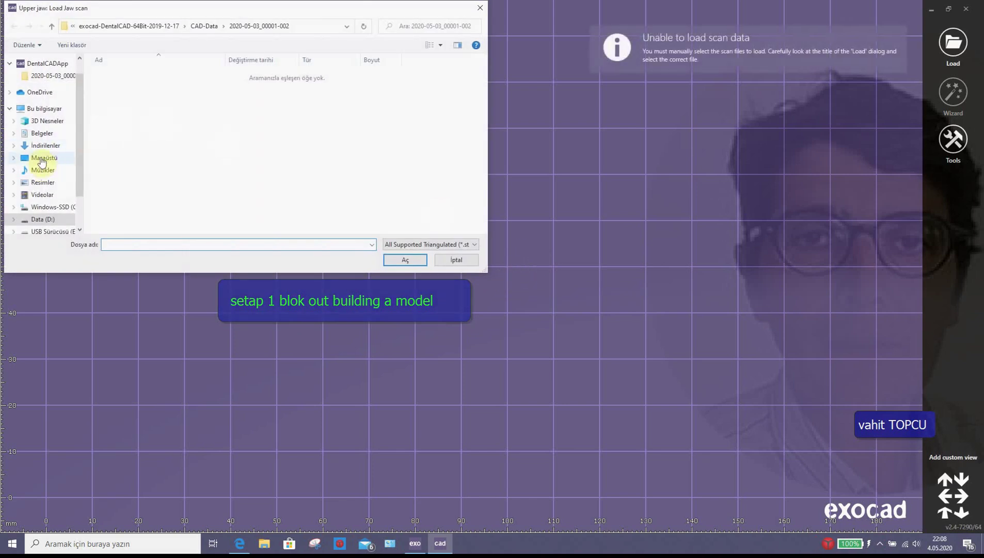
left_click(43, 160)
double_click(143, 185)
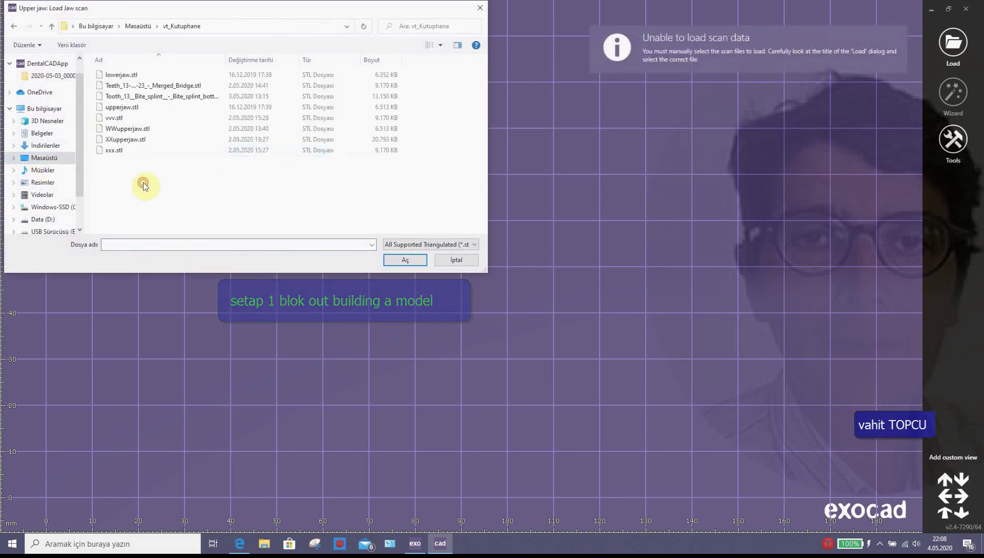
left_click(148, 107)
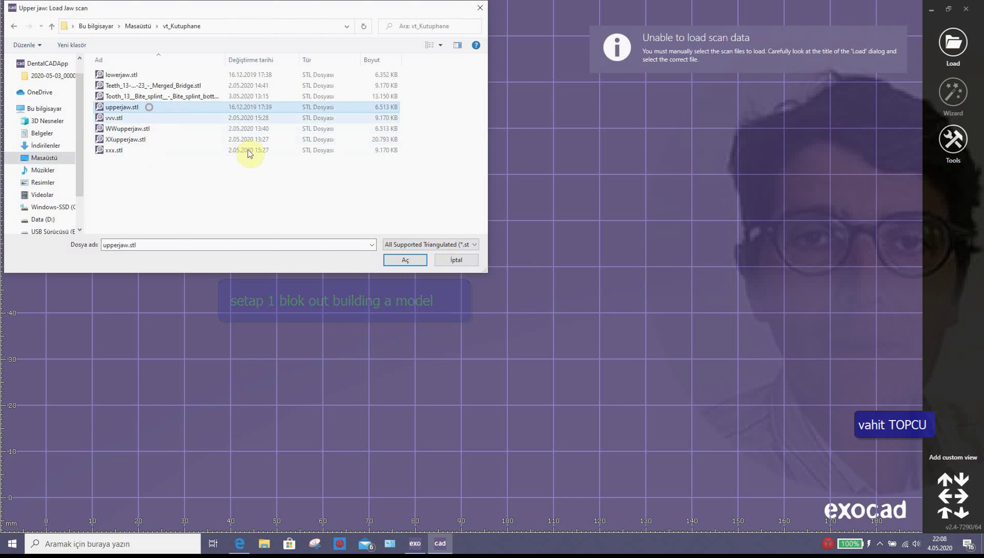
left_click(406, 259)
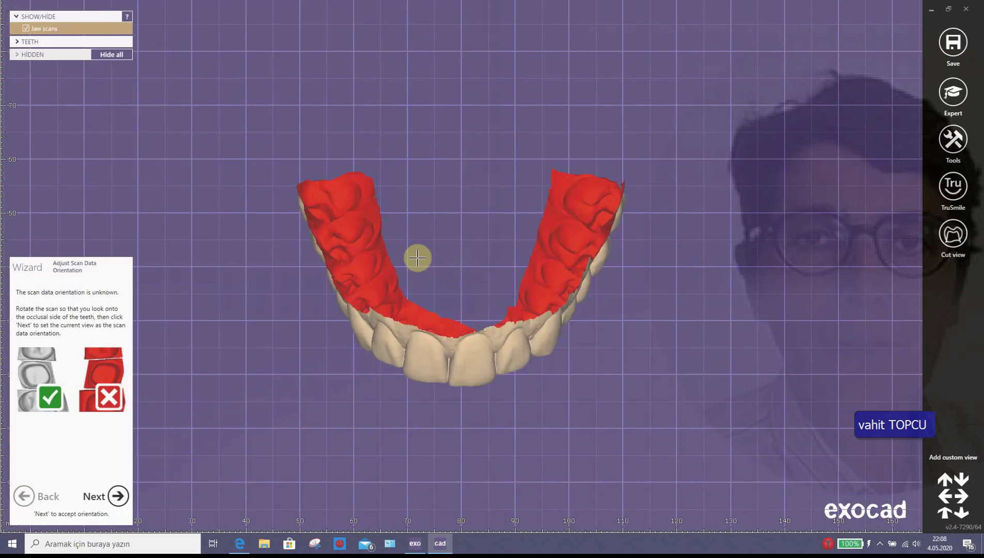
Step: Orient the upper jaw scan so the occlusal side faces the viewer with the arch symmetrical, and accept the orientation
right_click_drag(418, 258, 446, 340)
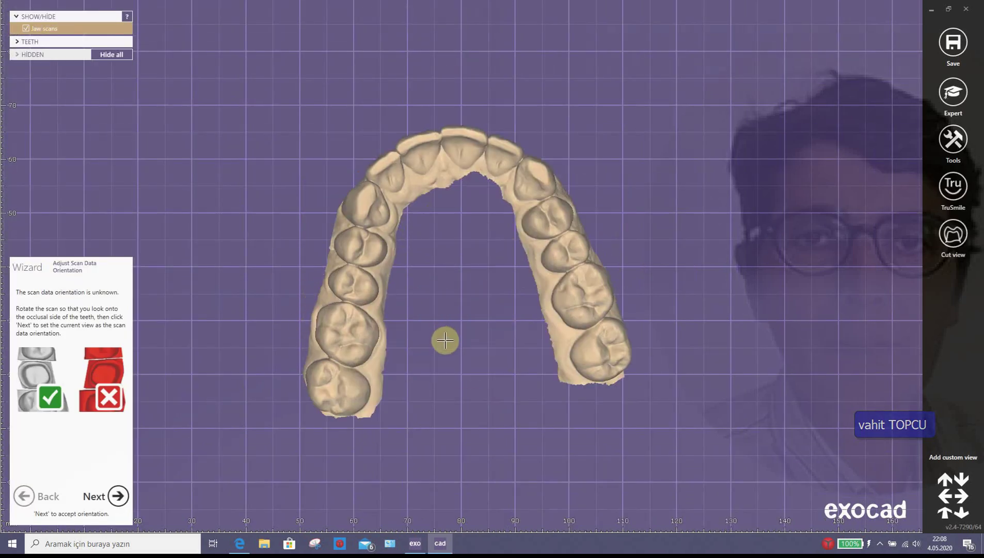
right_click_drag(766, 337, 740, 341)
right_click_drag(893, 308, 892, 336)
right_click_drag(588, 353, 584, 353)
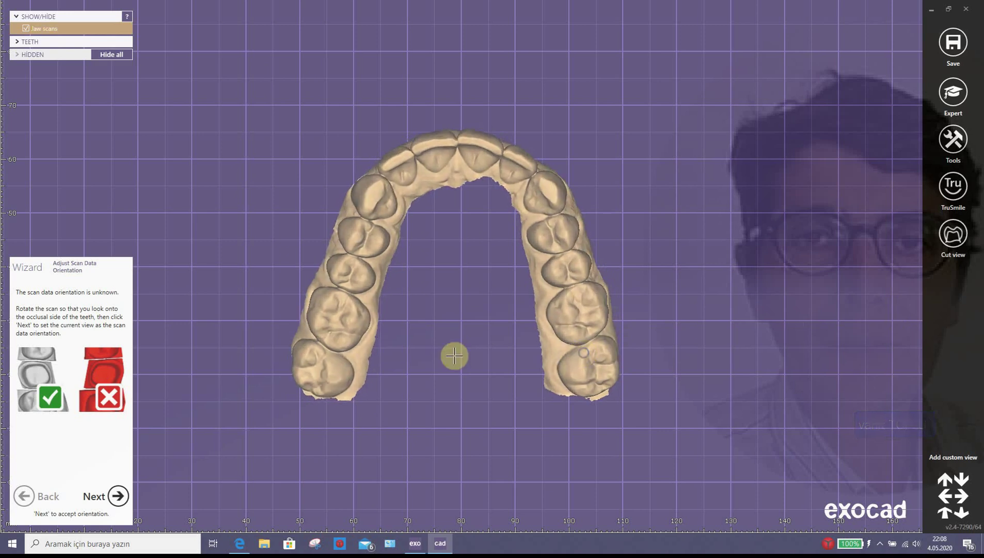
middle_click_drag(457, 357, 519, 391)
right_click_drag(525, 302, 527, 303)
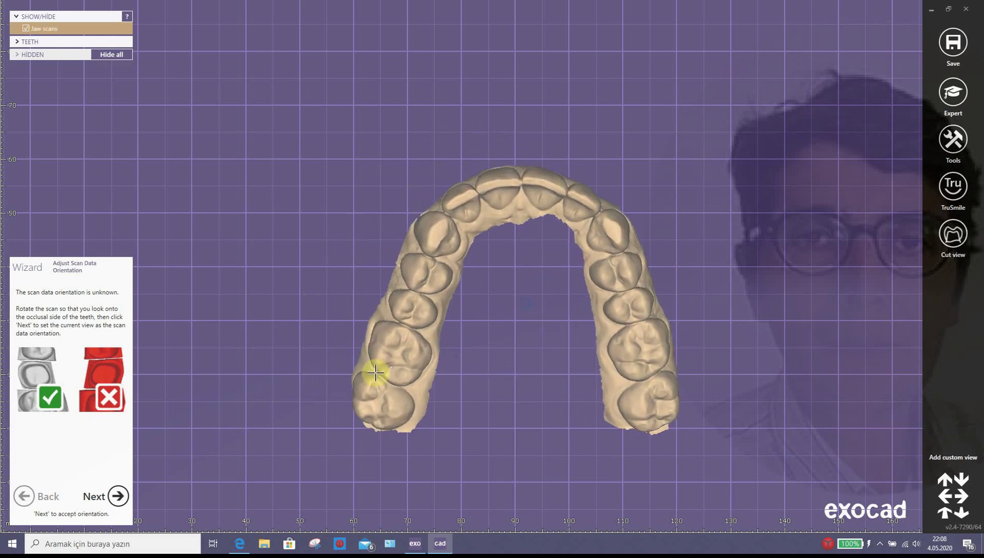
left_click(119, 495)
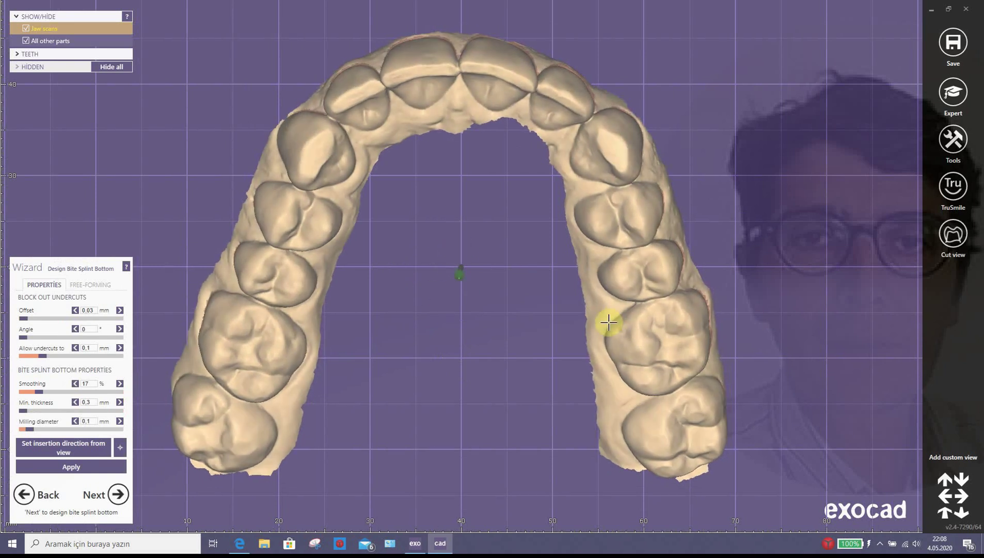
Step: Set the insertion direction from the occlusal view, store that view as a custom view and recall it after rotating the jaw
left_click(62, 449)
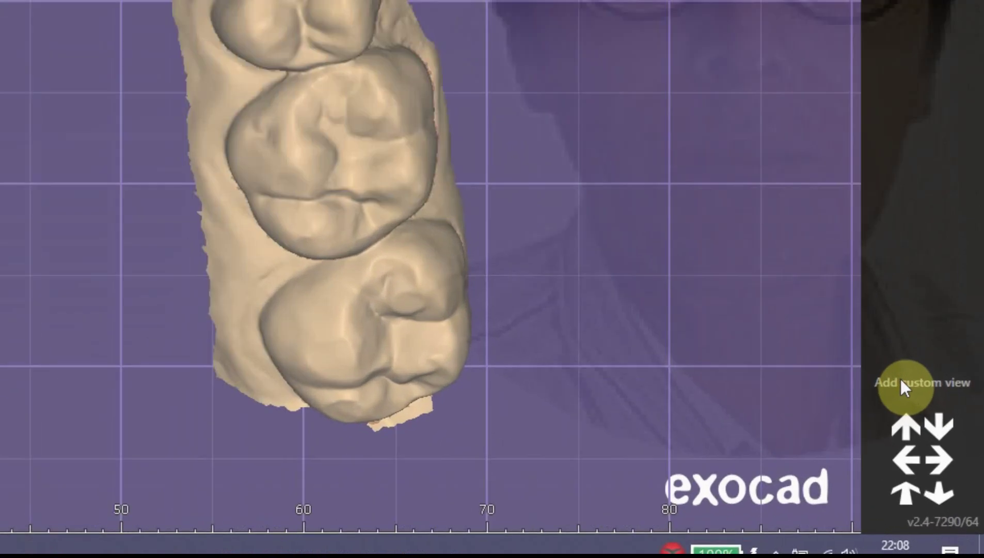
left_click(927, 425)
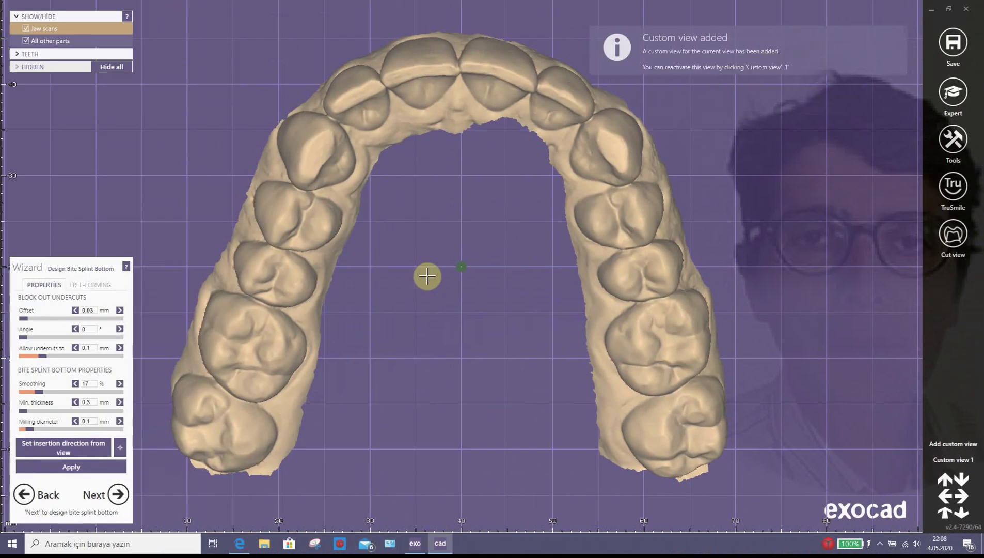
right_click_drag(244, 193, 237, 203)
mouse_move(424, 284)
right_mouse_down()
mouse_move(424, 222)
mouse_move(412, 286)
mouse_move(427, 281)
right_mouse_up()
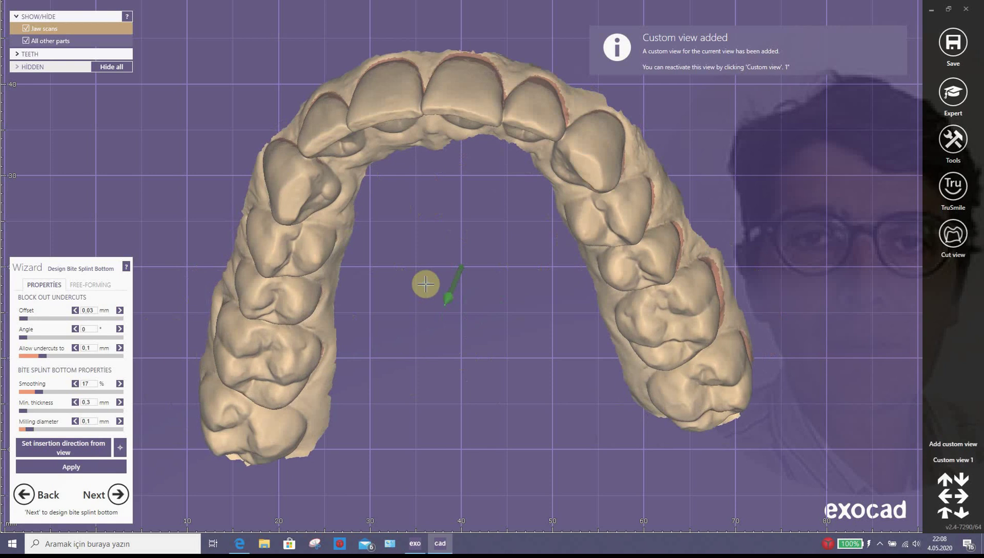
left_click(943, 460)
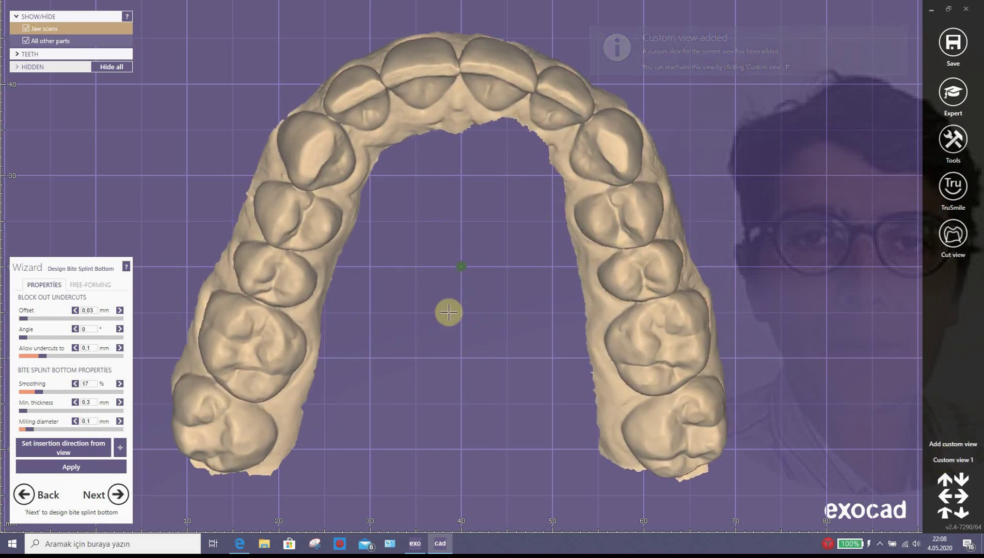
Step: Set the insertion direction from a slightly rotated occlusal view and replace the stored custom view with this one
right_click_drag(429, 335, 429, 339)
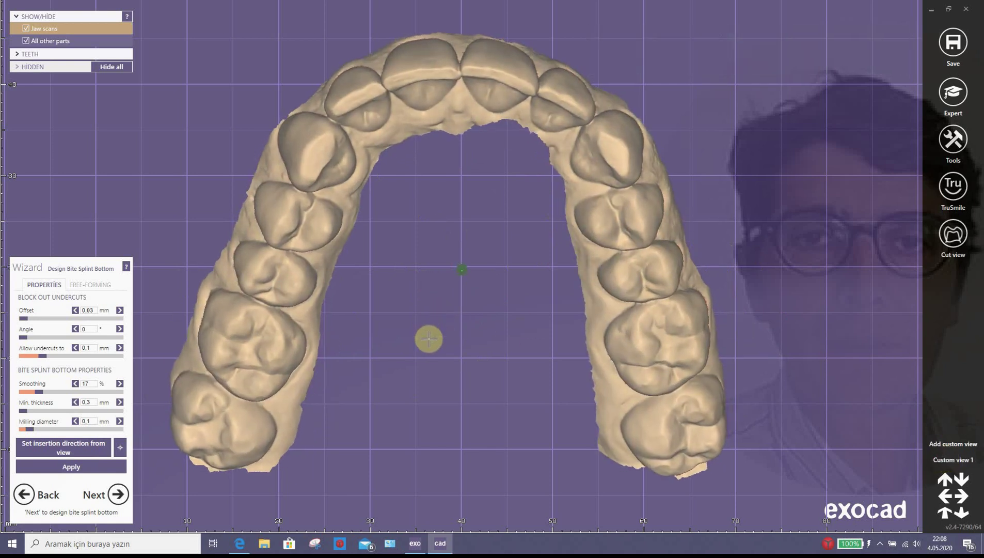
right_click_drag(892, 323, 890, 320)
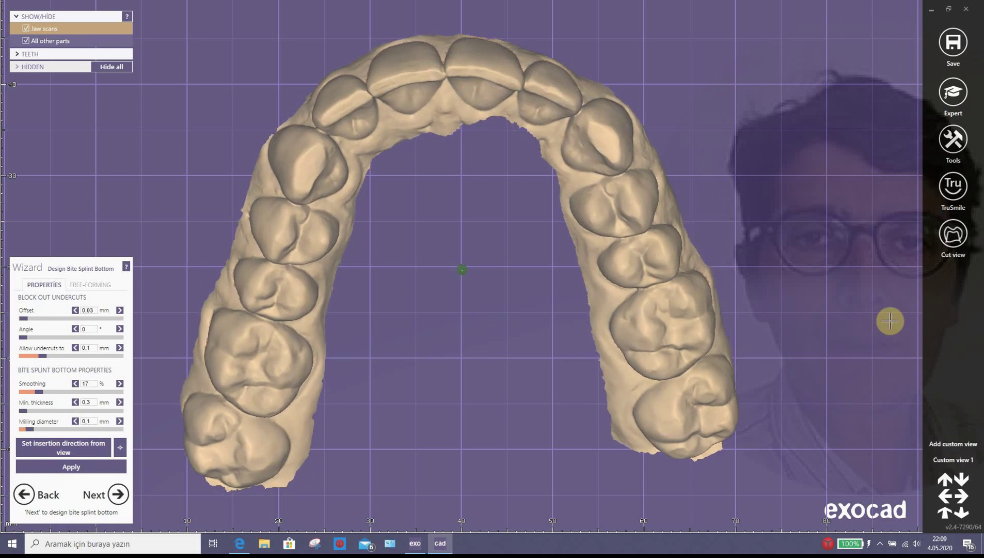
right_click_drag(464, 356, 465, 358)
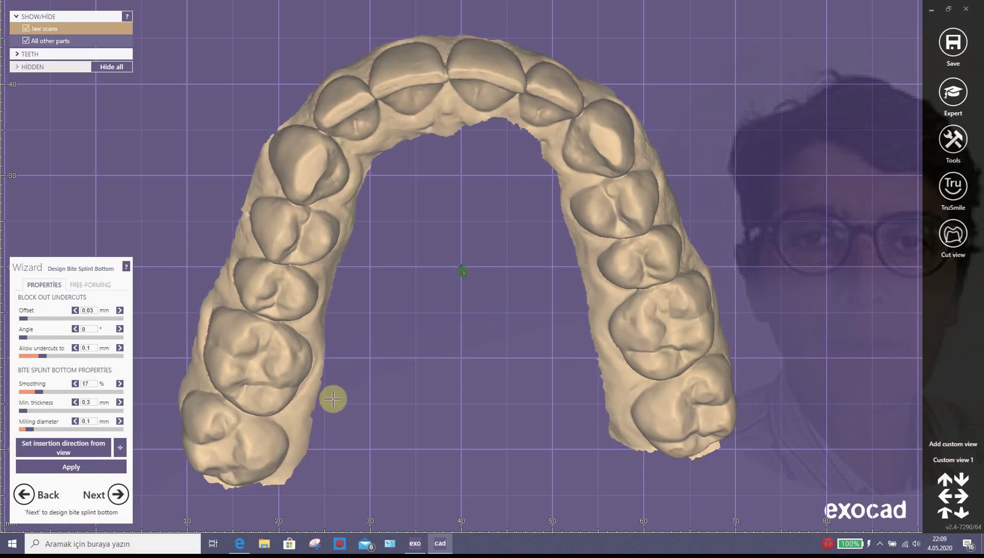
left_click(74, 454)
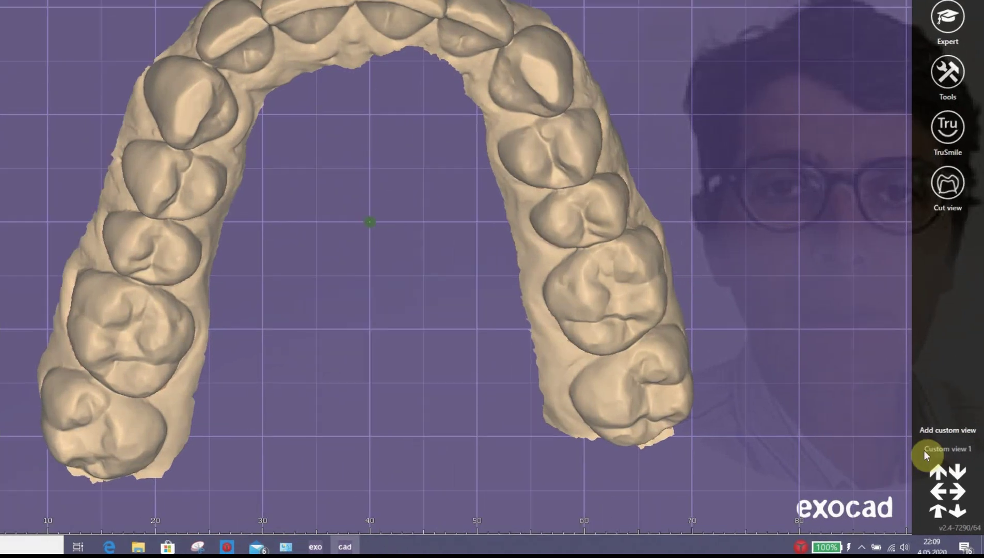
right_click(933, 460)
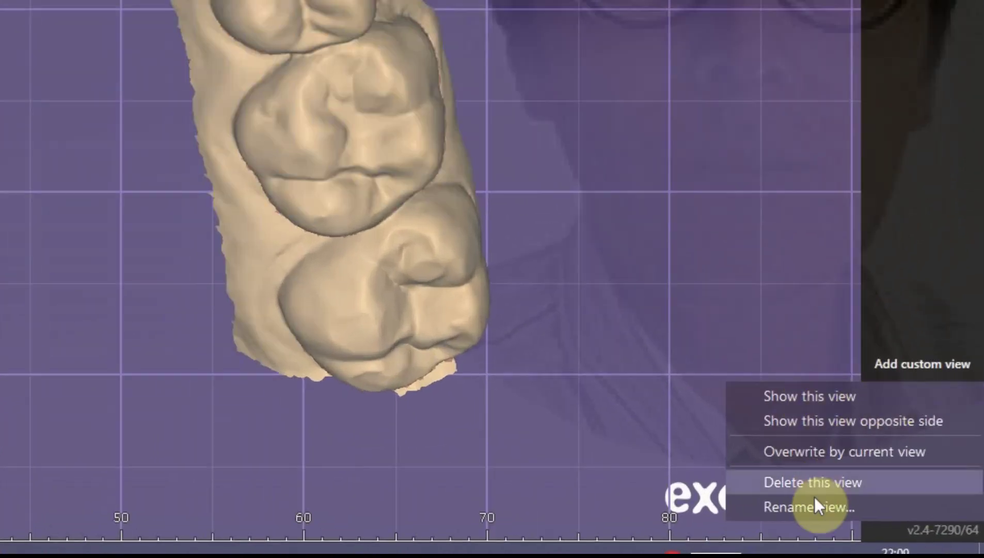
left_click(828, 490)
left_click(896, 391)
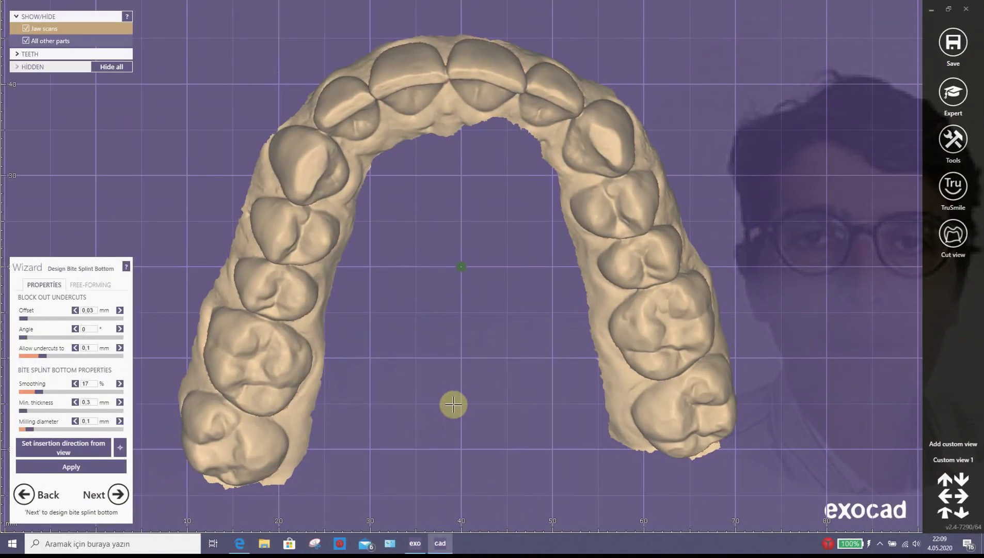
Step: Set the block-out offset to 0,09 mm and the smoothing to 0 %, and apply them to generate the splint bottom
right_click_drag(425, 395, 429, 312)
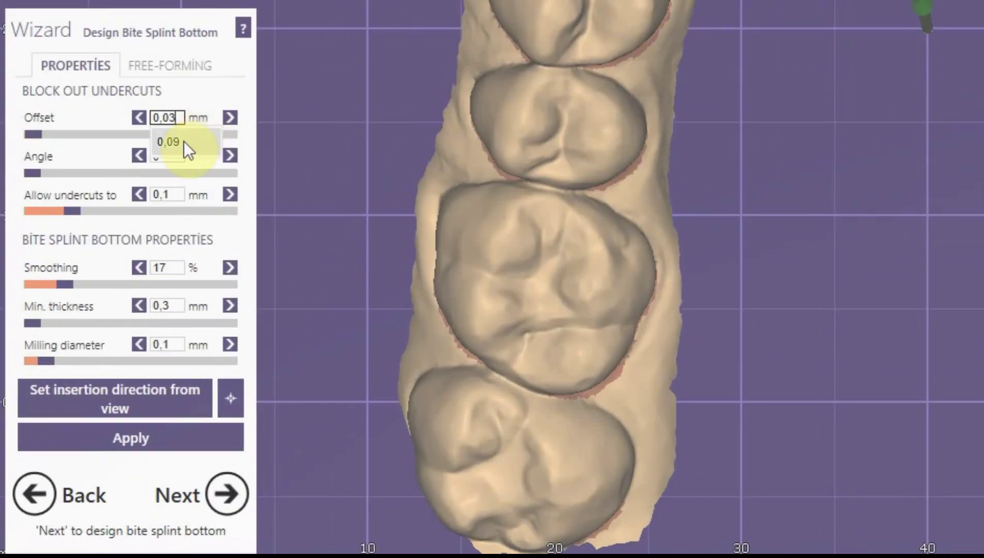
left_click(184, 140)
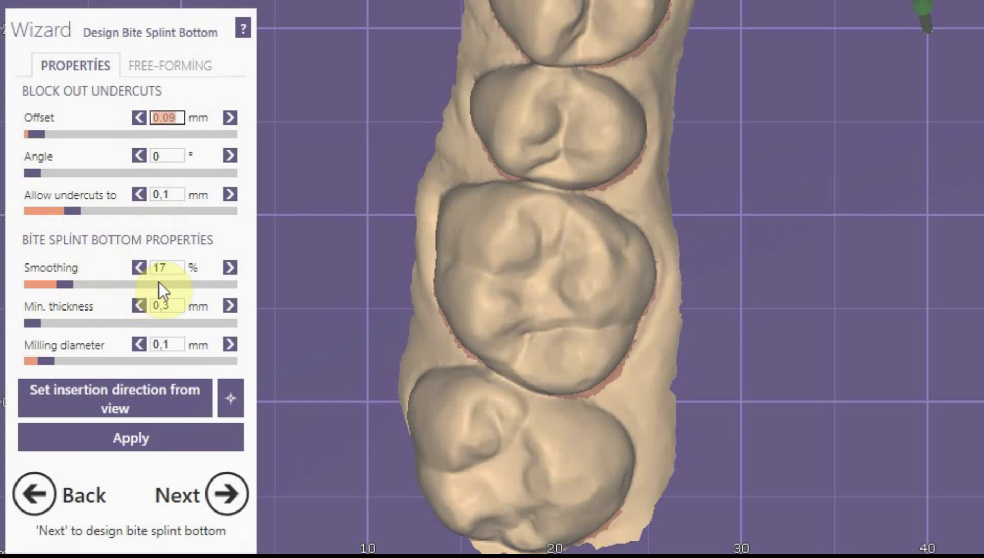
left_click_drag(64, 283, 31, 283)
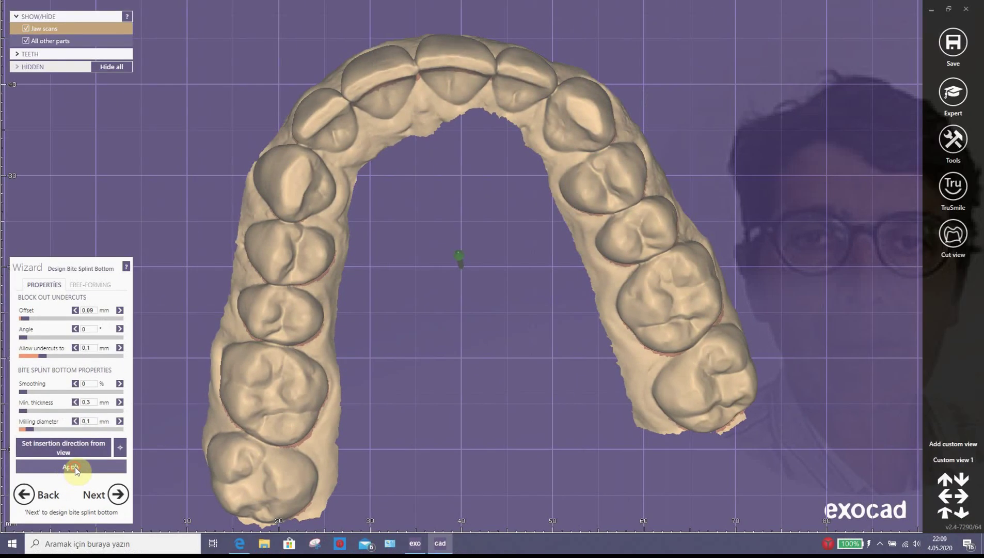
left_click(137, 438)
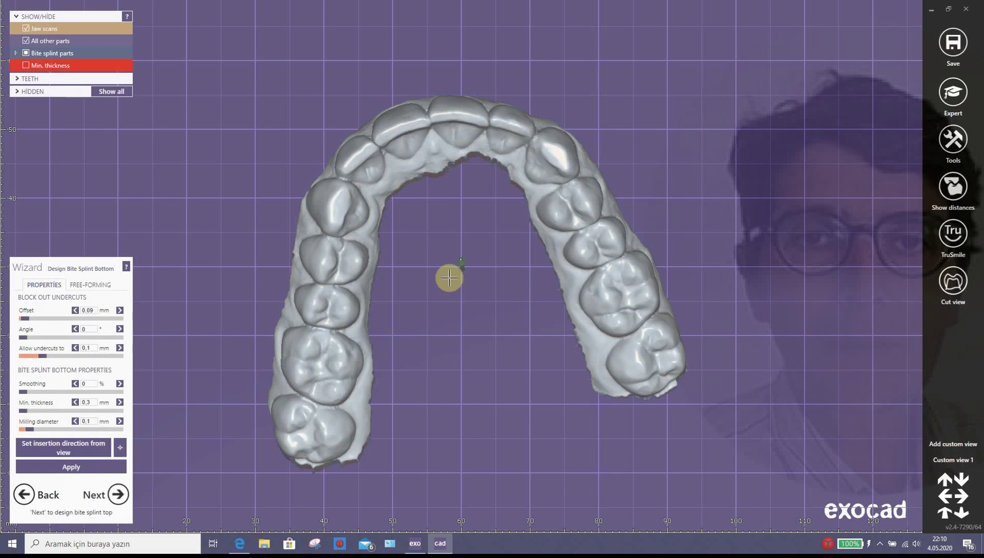
Step: Set up free-forming of the splint bottom with the Add/Remove tool, the Point of knife brush type and a higher brush strength
mouse_move(449, 278)
right_mouse_down()
mouse_move(443, 292)
mouse_move(450, 288)
right_mouse_up()
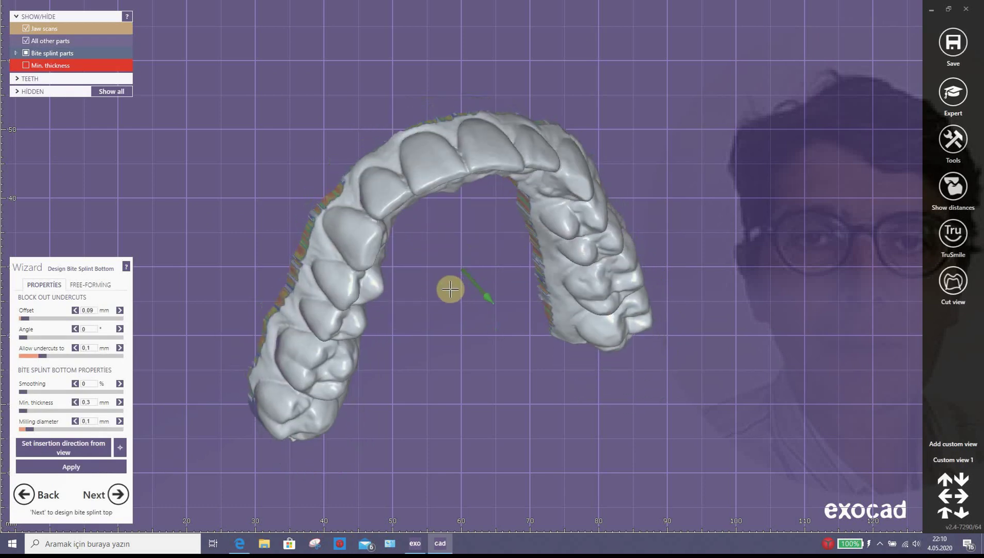
right_click_drag(431, 228, 398, 271)
left_click(88, 285)
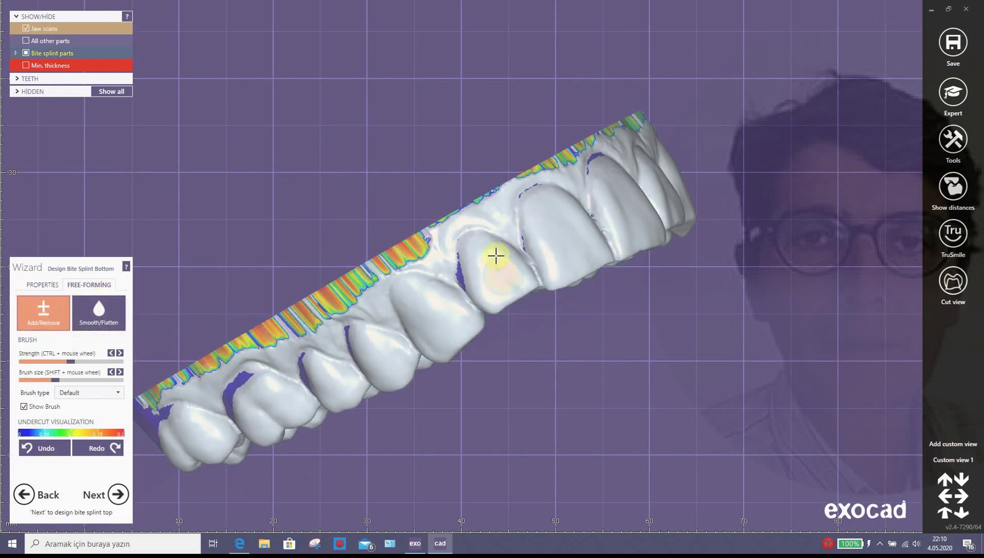
scroll(472, 241, "up", 1)
scroll(473, 241, "up", 2)
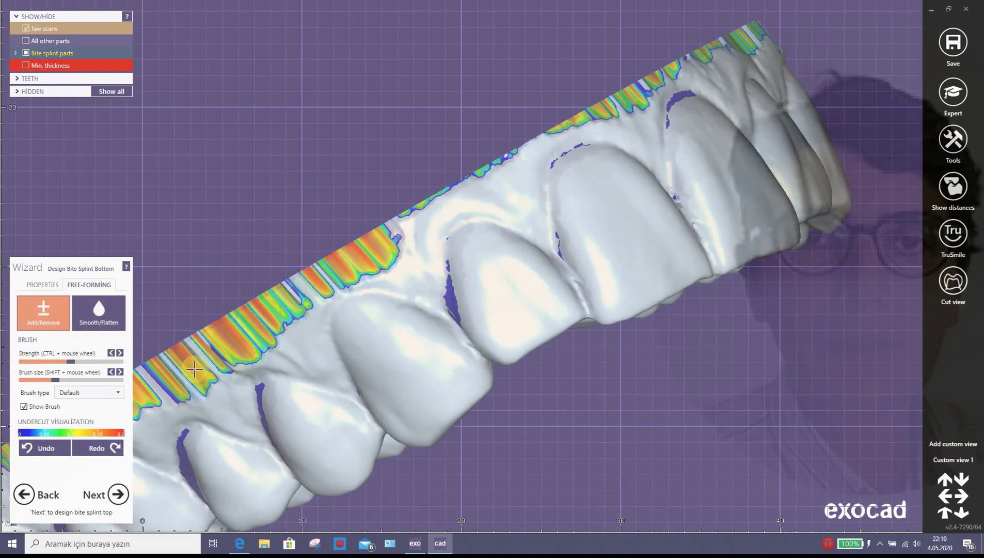
left_click(117, 393)
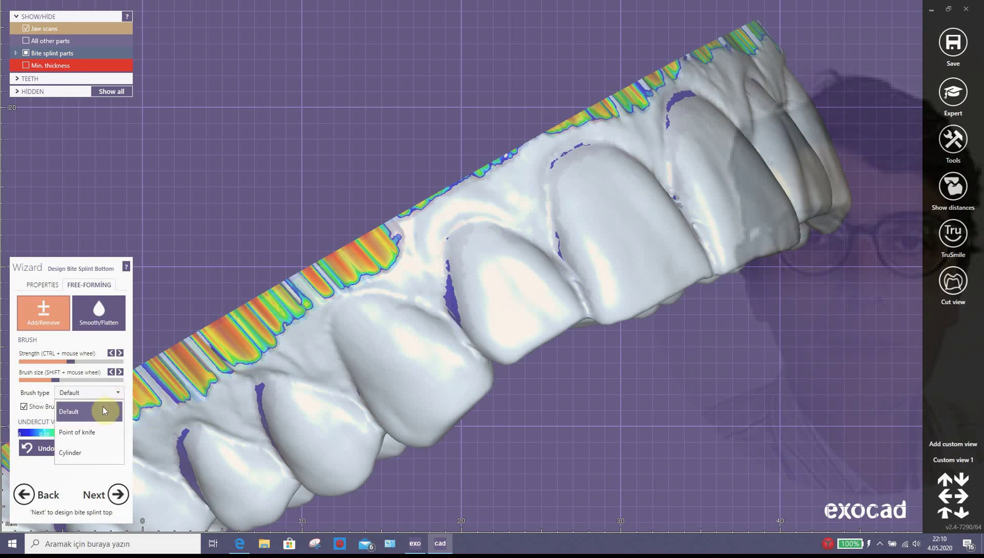
left_click(83, 434)
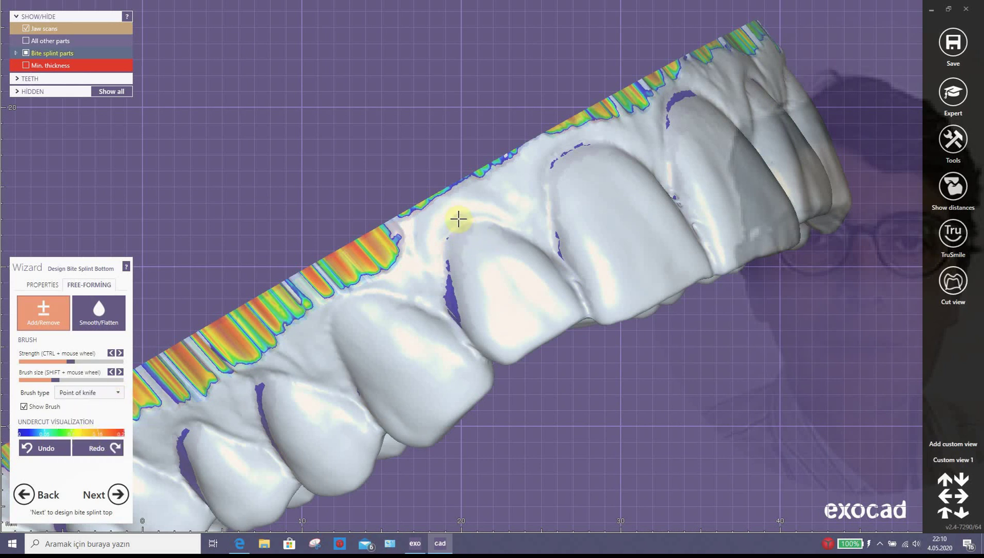
key("shift")
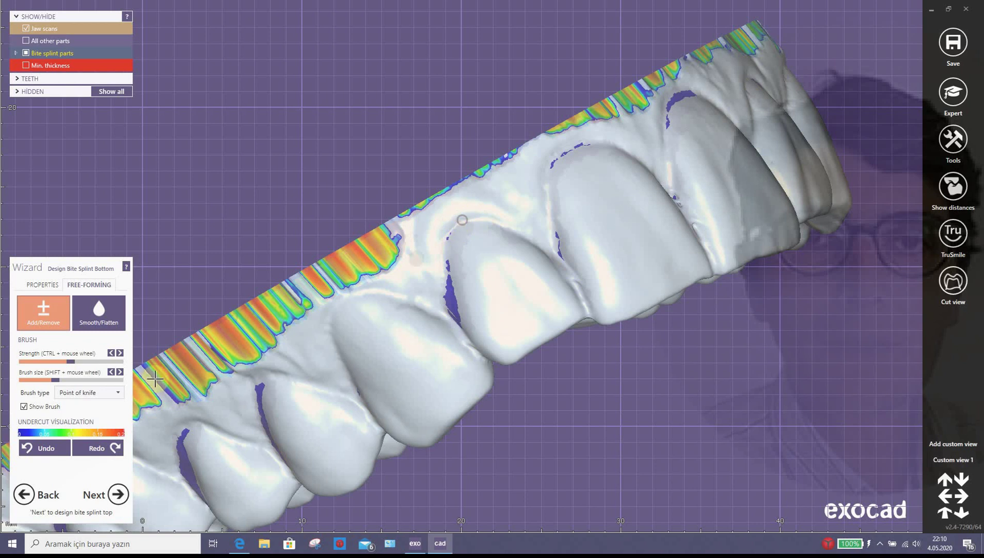
left_click_drag(72, 361, 87, 361)
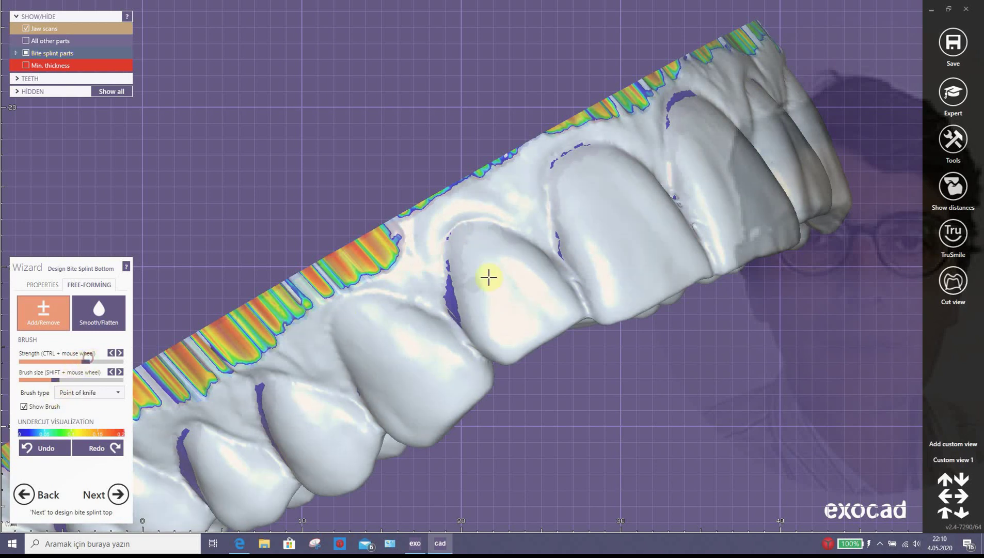
Step: Remove material along the labial gum margins of the front teeth to sharpen the grooves around the crowns
key("shift")
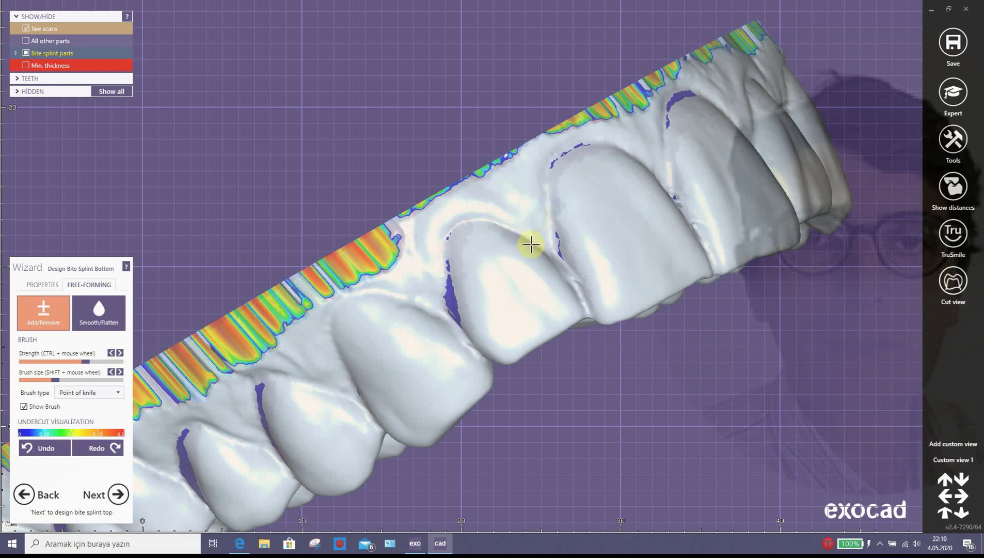
key("shift")
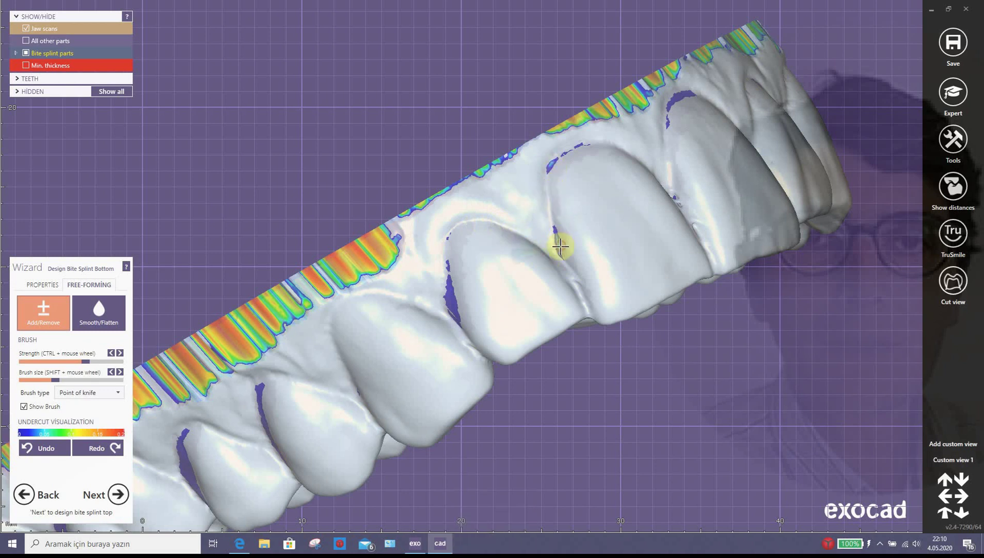
right_click_drag(543, 245, 466, 297)
left_click_drag(468, 298, 494, 279, "shift")
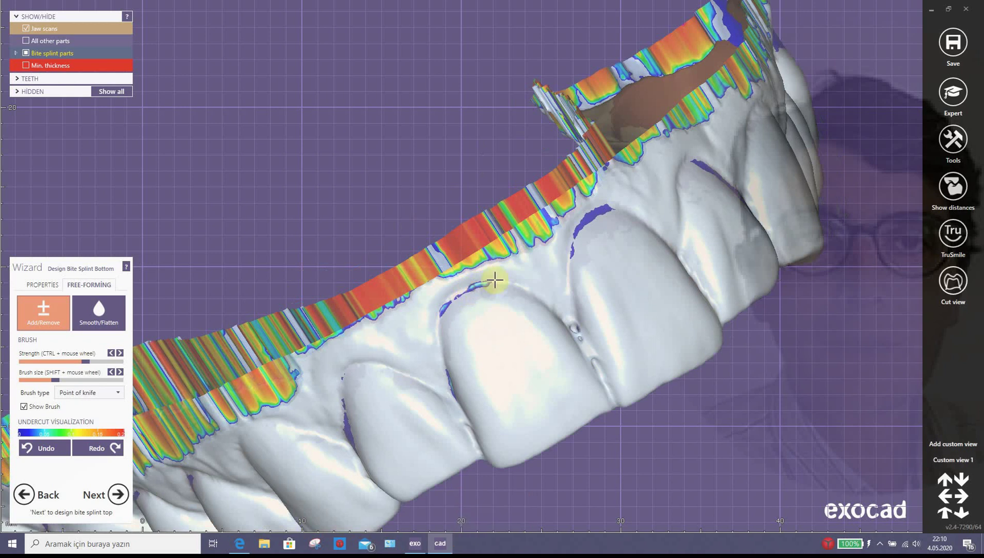
Step: Carve the labial gum margins of the central incisor and the neighbouring lateral incisor by removing material
left_click_drag(583, 225, 570, 265, "shift")
right_click_drag(567, 277, 543, 280)
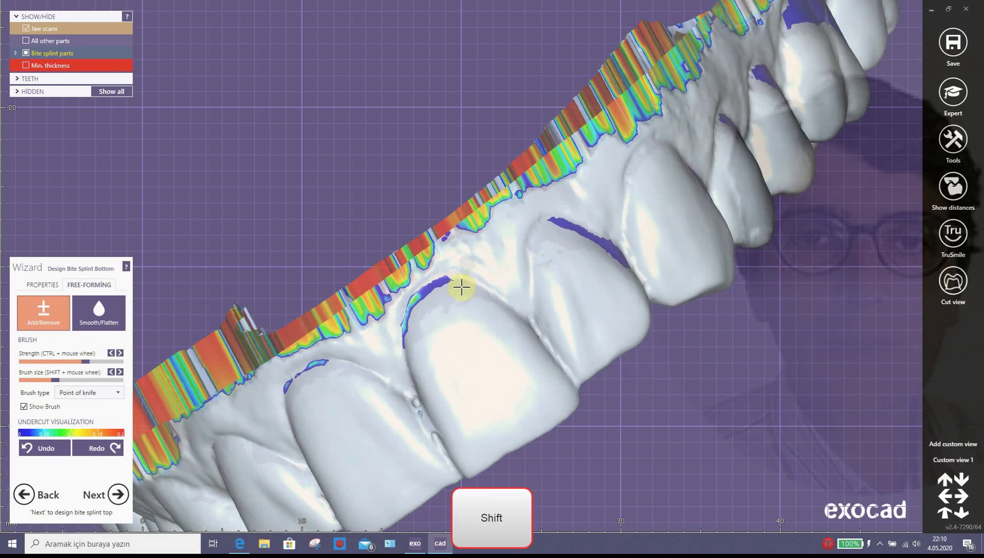
mouse_move(461, 287)
left_mouse_down("shift")
mouse_move(446, 279)
mouse_move(459, 276)
left_mouse_up("shift")
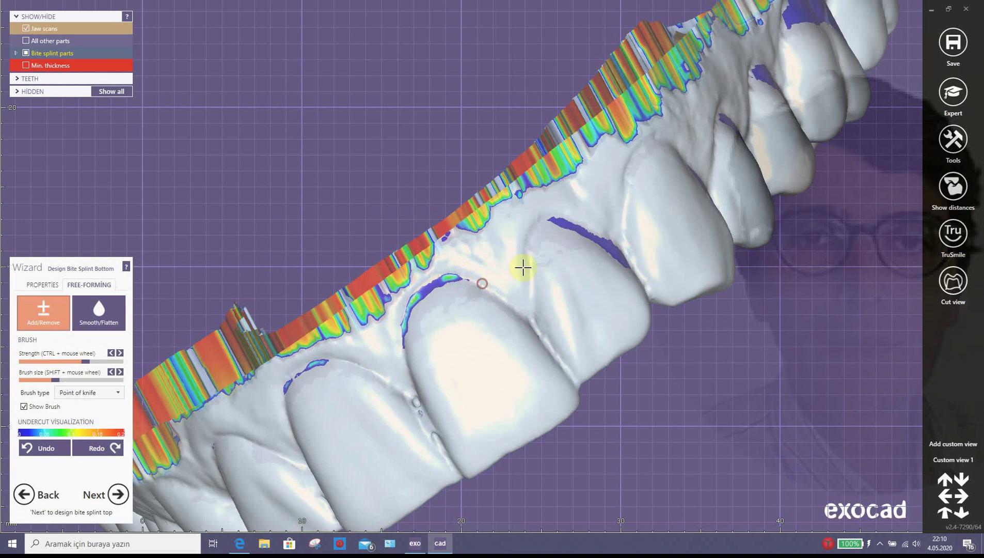
mouse_move(548, 231)
left_mouse_down("shift")
mouse_move(547, 222)
mouse_move(538, 226)
left_mouse_up("shift")
right_click_drag(527, 261, 508, 268)
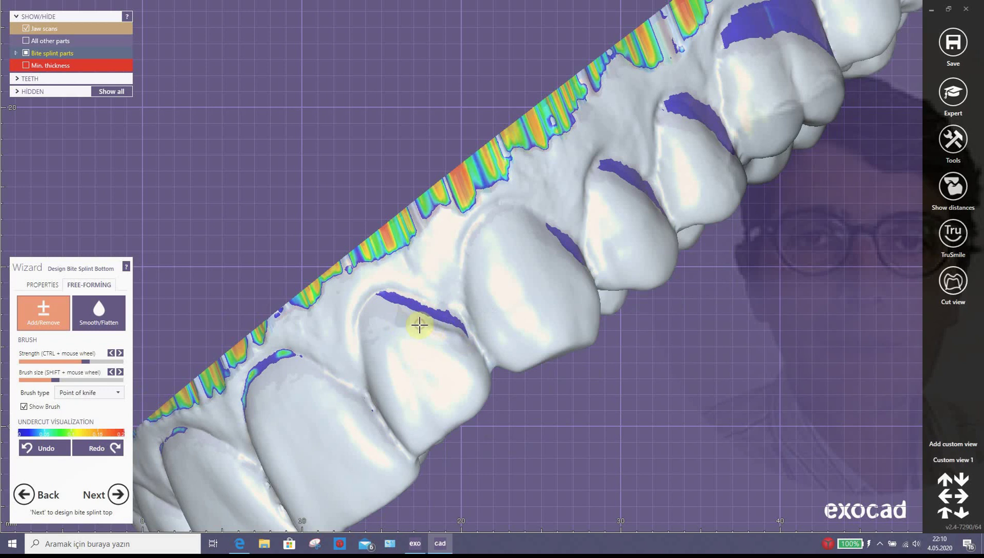
Step: Undo the stroke added on the lateral incisor's undercut and retouch the area with a lower brush strength and a larger brush
left_click_drag(420, 324, 447, 330)
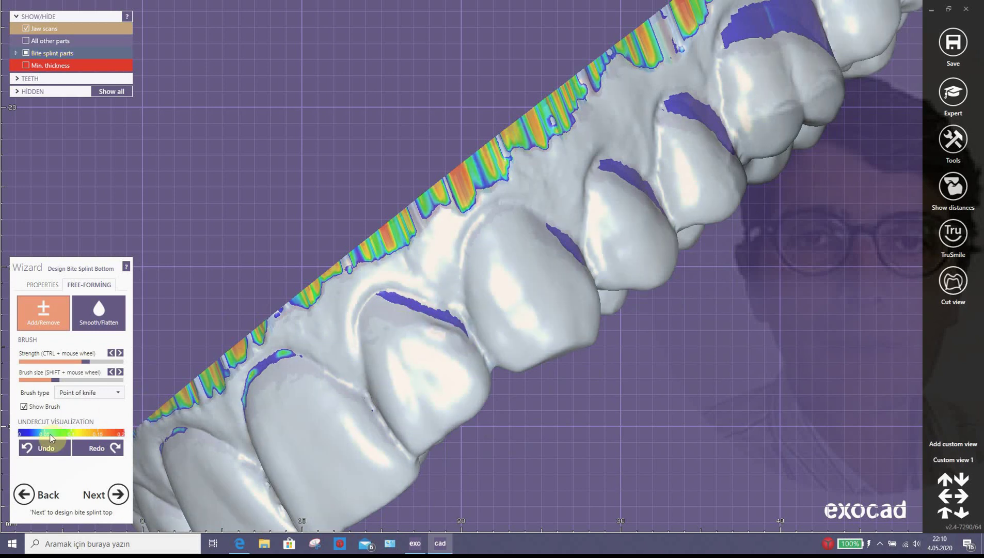
left_click(44, 450)
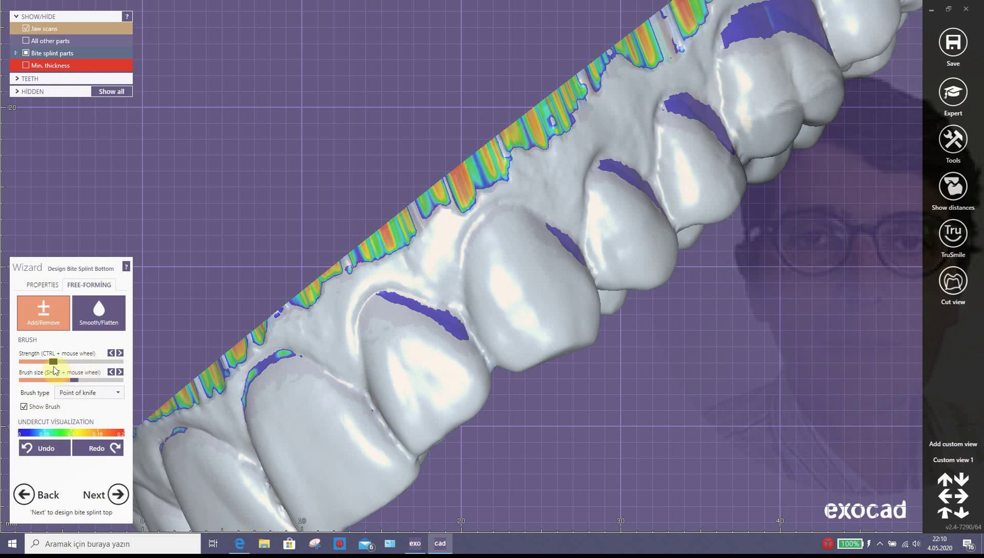
left_click_drag(55, 370, 40, 367)
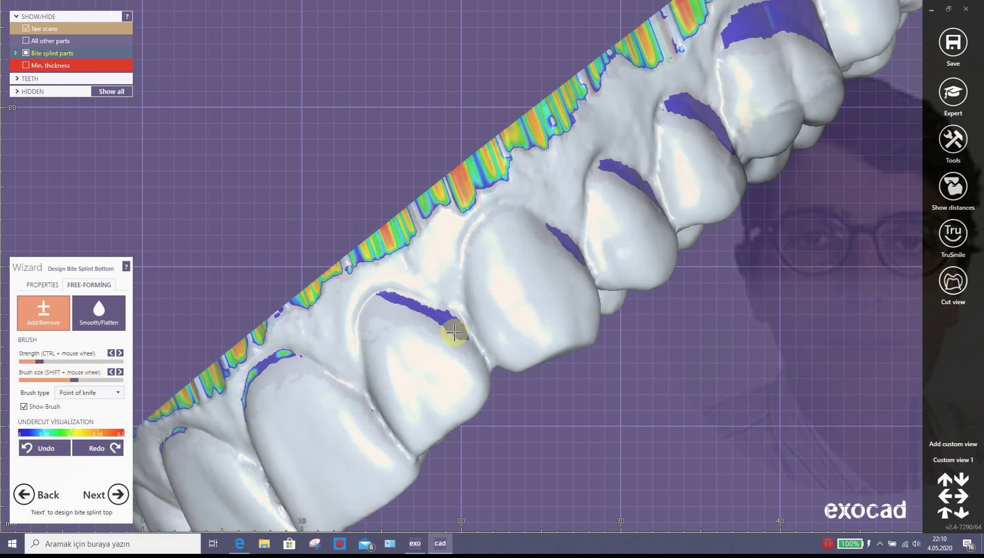
left_click(459, 339)
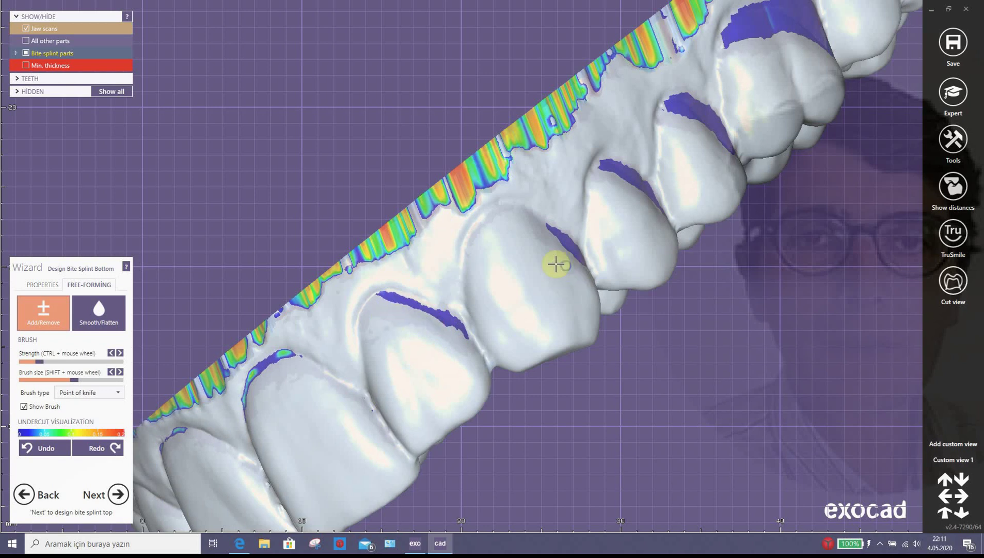
Step: Add material over the buccal undercuts of the canine and the premolars
right_click_drag(556, 264, 484, 286)
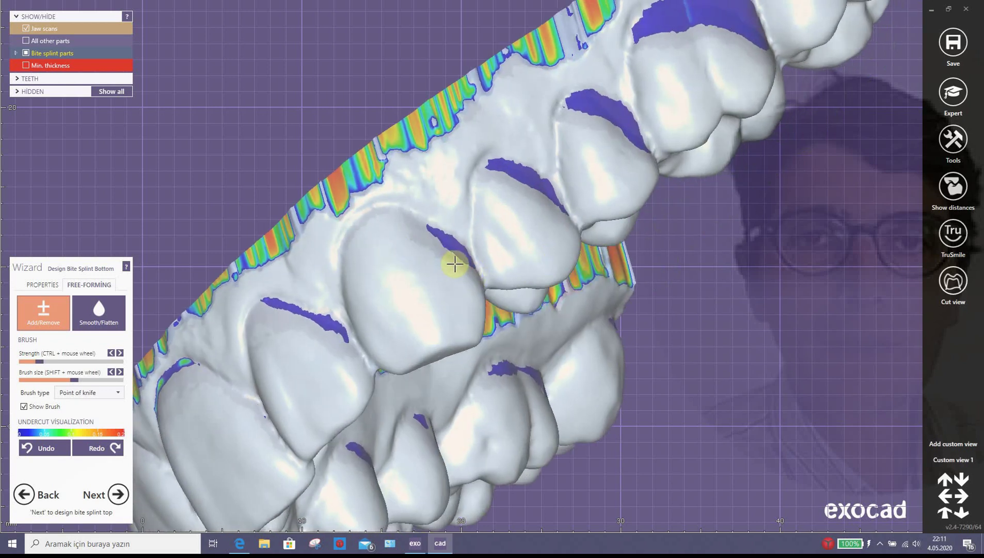
left_click(434, 243)
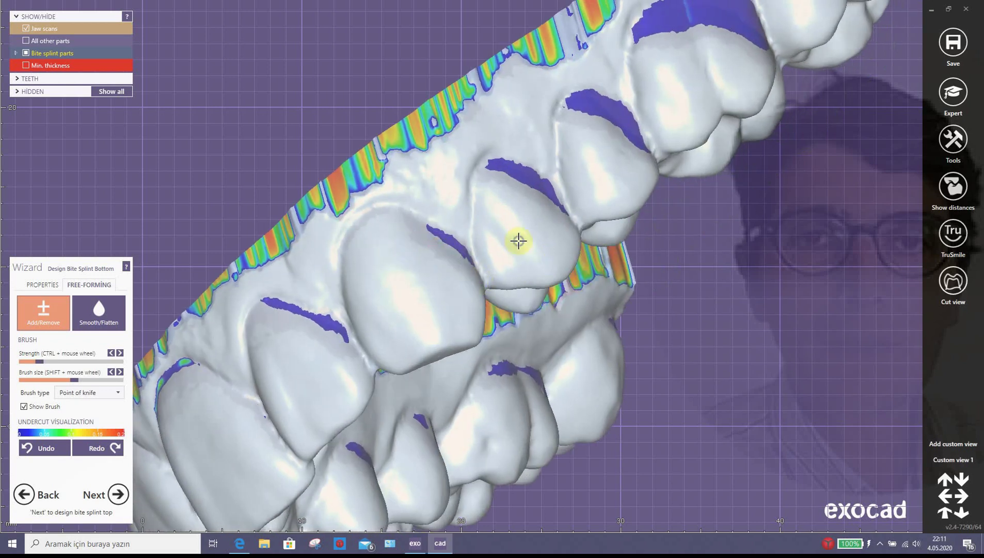
right_click_drag(518, 241, 483, 232)
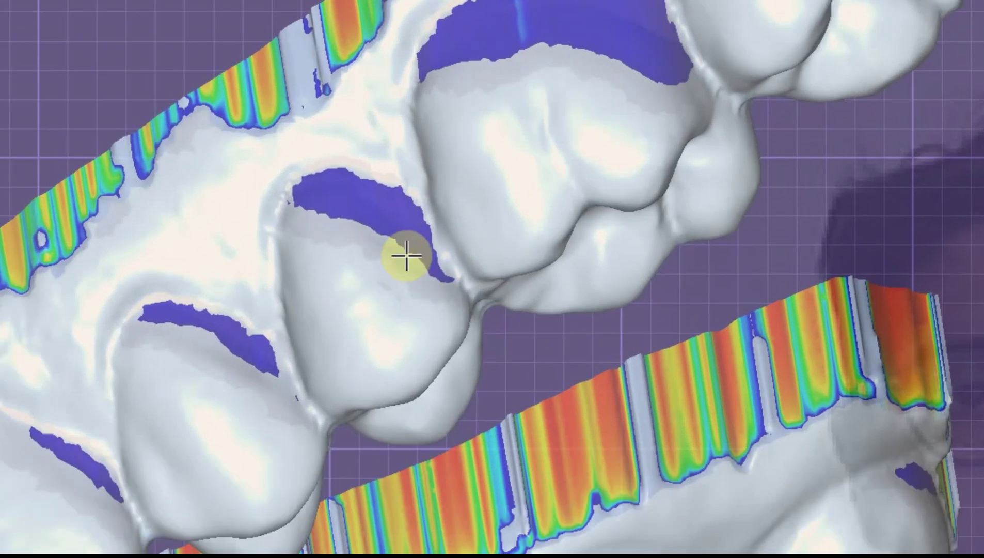
mouse_move(405, 251)
left_mouse_down()
mouse_move(357, 221)
mouse_move(316, 228)
left_mouse_up()
mouse_move(379, 227)
left_mouse_down()
mouse_move(314, 227)
mouse_move(326, 208)
left_mouse_up()
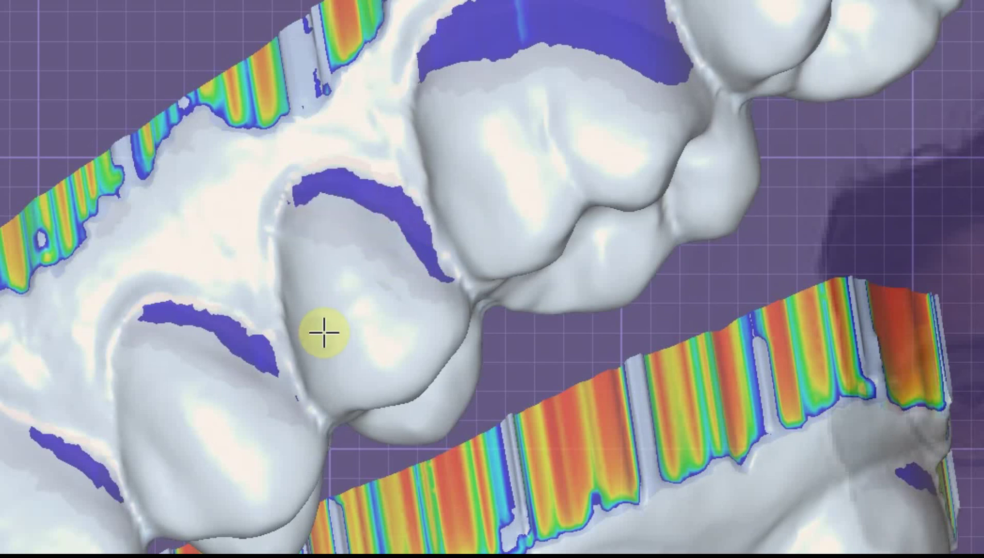
Step: Carve the buccal gum margins of the canine and the adjacent first premolar by removing material
scroll(323, 330, "down", 5)
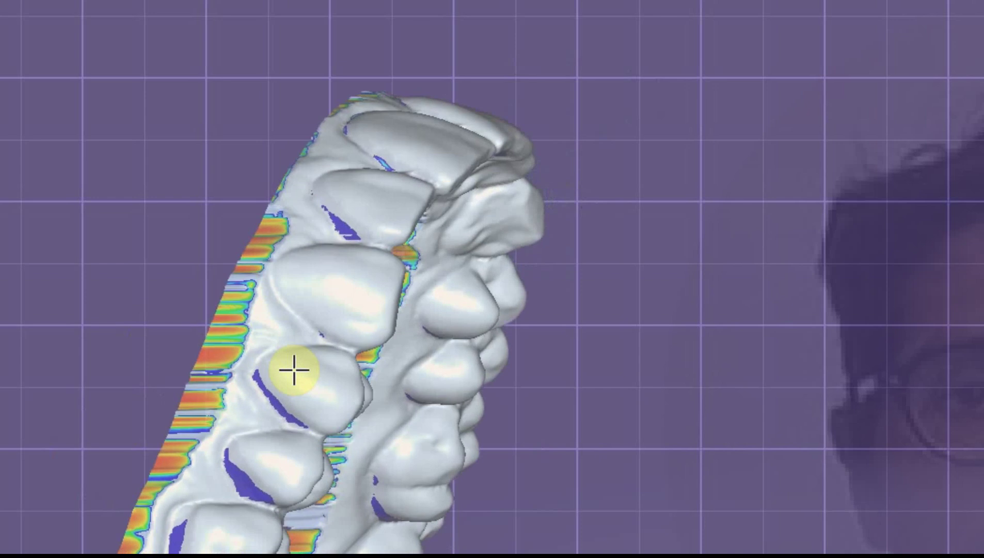
scroll(410, 277, "up", 5)
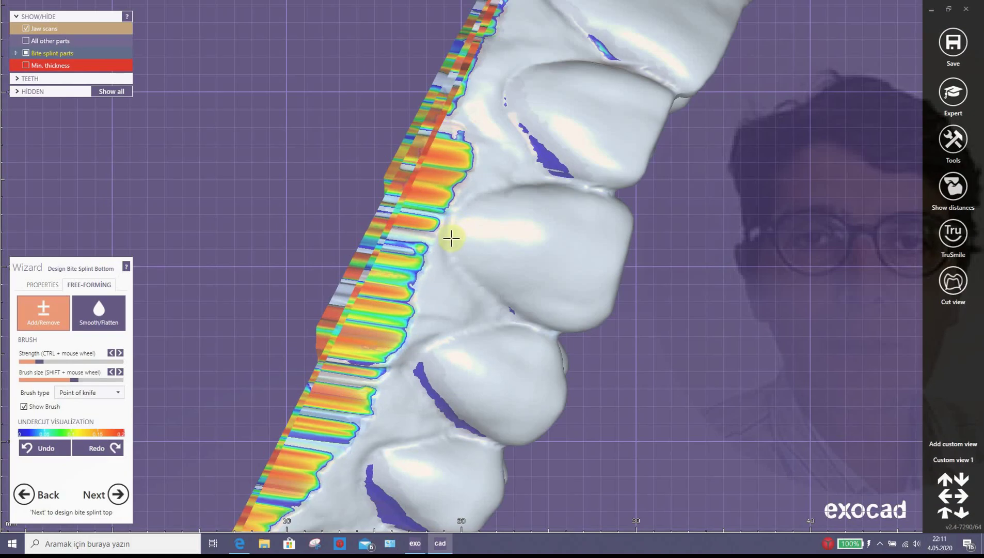
scroll(451, 238, "up", 3)
key("shift")
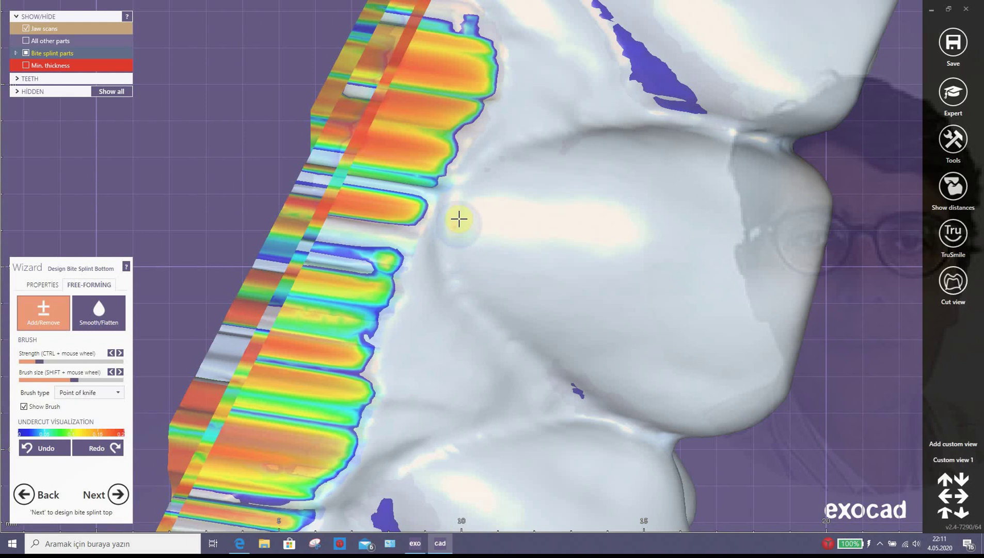
left_click_drag(457, 217, 457, 239, "shift")
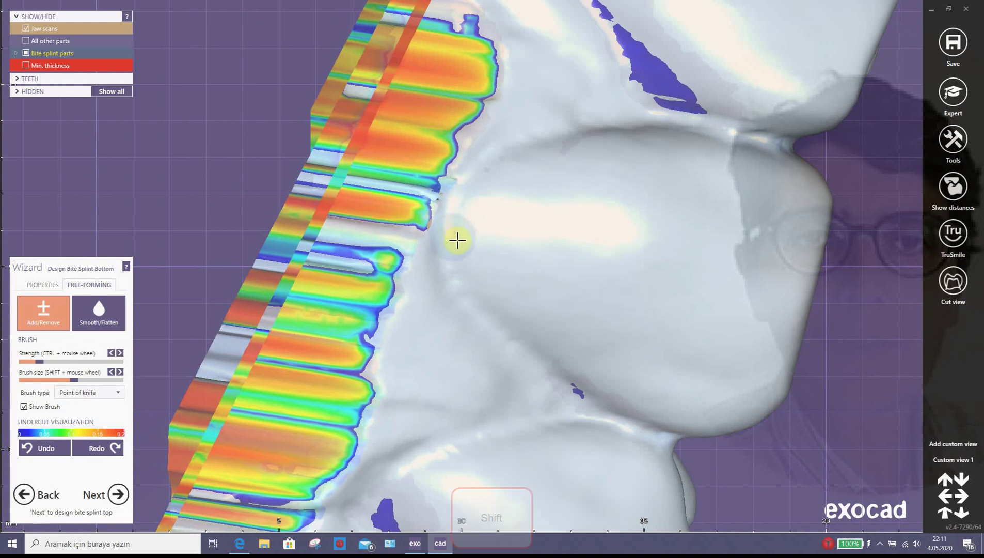
key("shift")
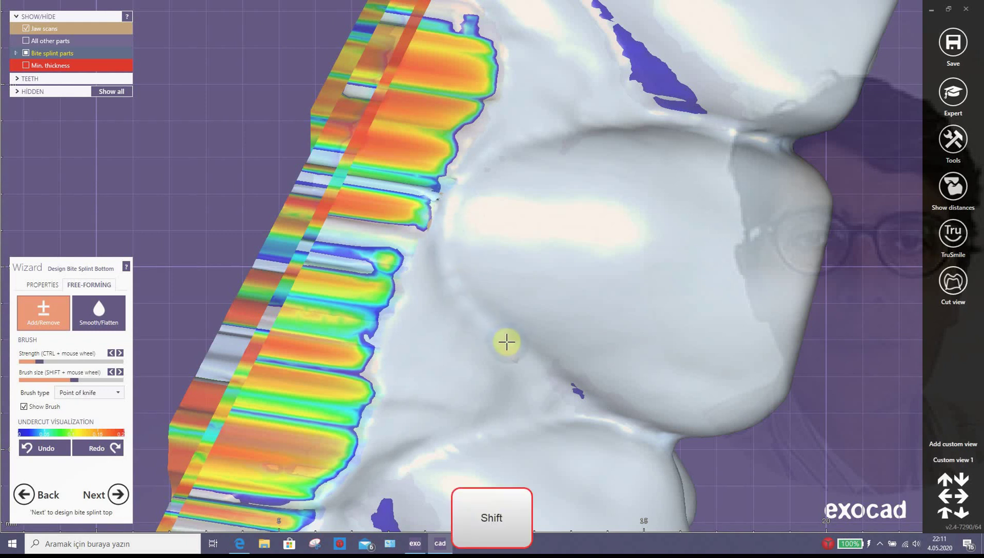
mouse_move(442, 274)
left_mouse_down()
mouse_move(433, 231)
mouse_move(458, 318)
left_mouse_up()
right_click_drag(458, 333, 441, 320)
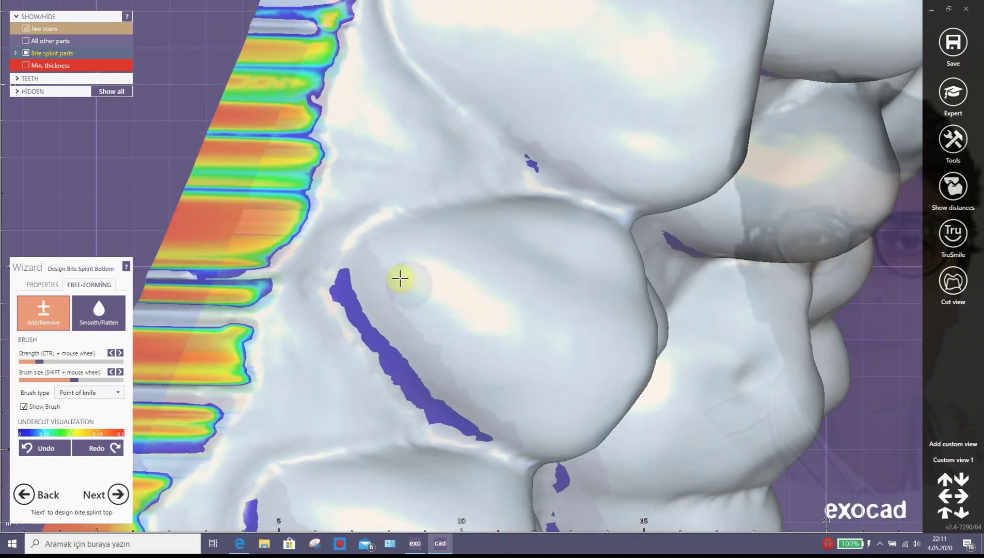
left_click_drag(358, 238, 376, 227, "shift")
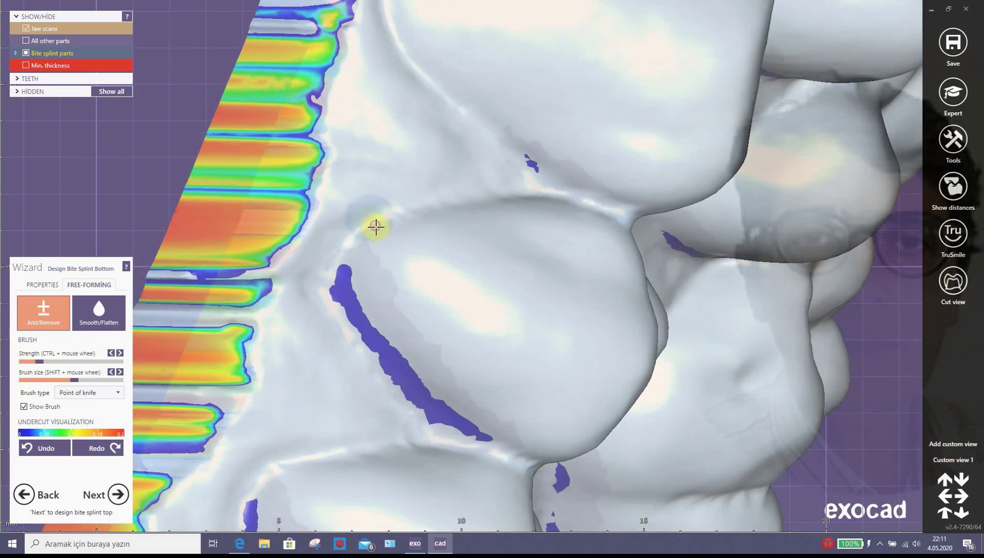
Step: Add material over the first premolar's buccal undercut and trim the middle of the filled strip
right_click_drag(405, 305, 246, 343)
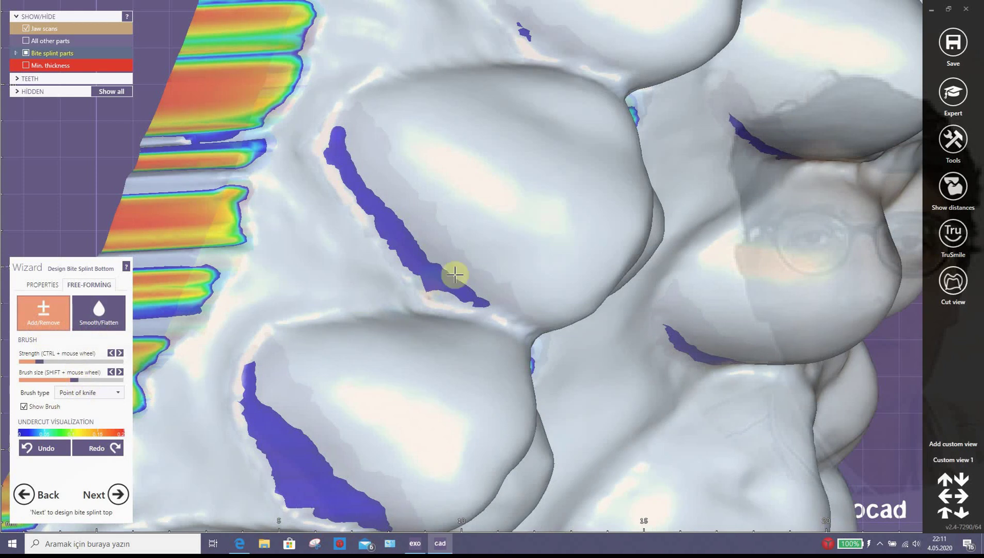
mouse_move(449, 255)
left_mouse_down()
mouse_move(382, 164)
mouse_move(378, 138)
left_mouse_up()
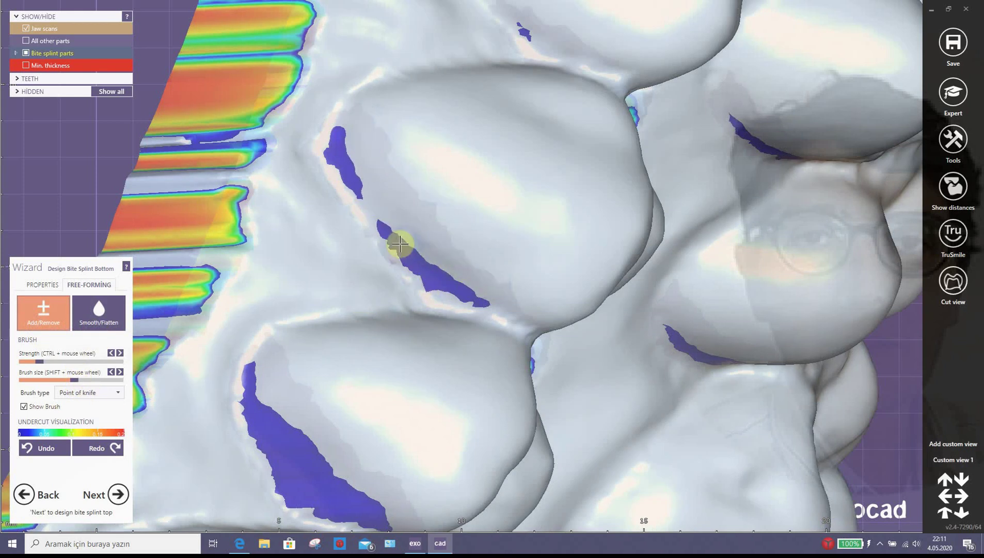
key("ctrl")
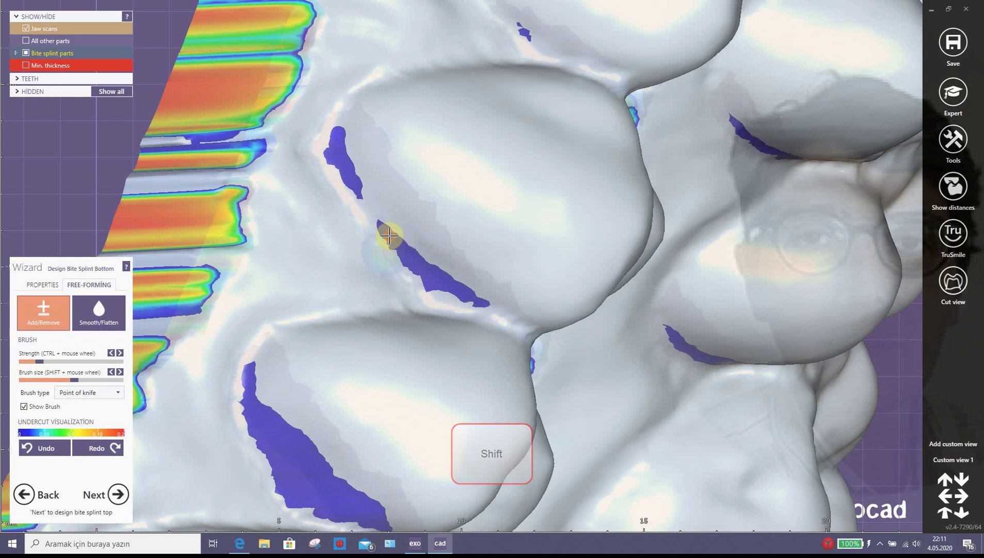
left_click_drag(389, 235, 373, 222, "shift")
Step: Remove material in the second premolar's buccal undercut and refill it with repeated adding strokes
scroll(365, 319, "down", 3)
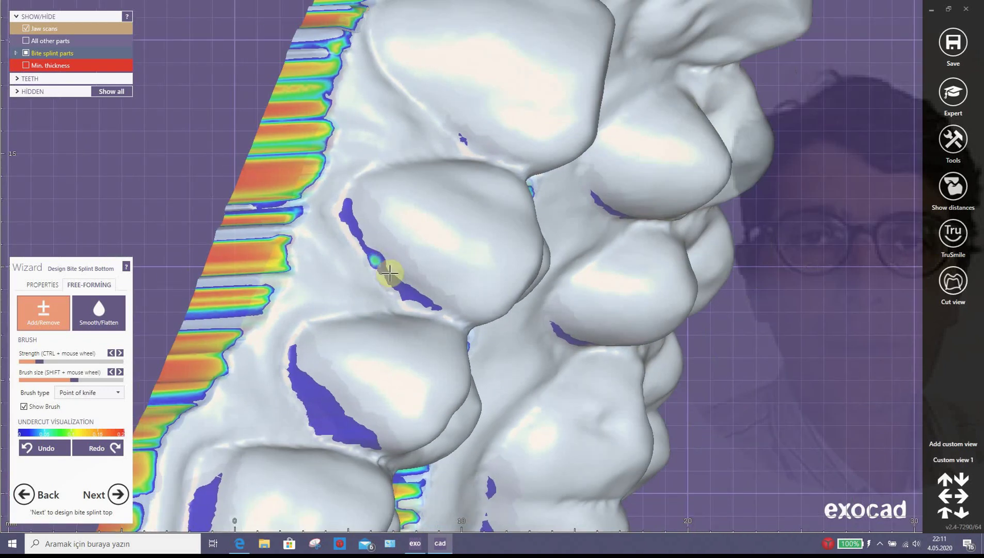
right_click_drag(384, 344, 381, 344)
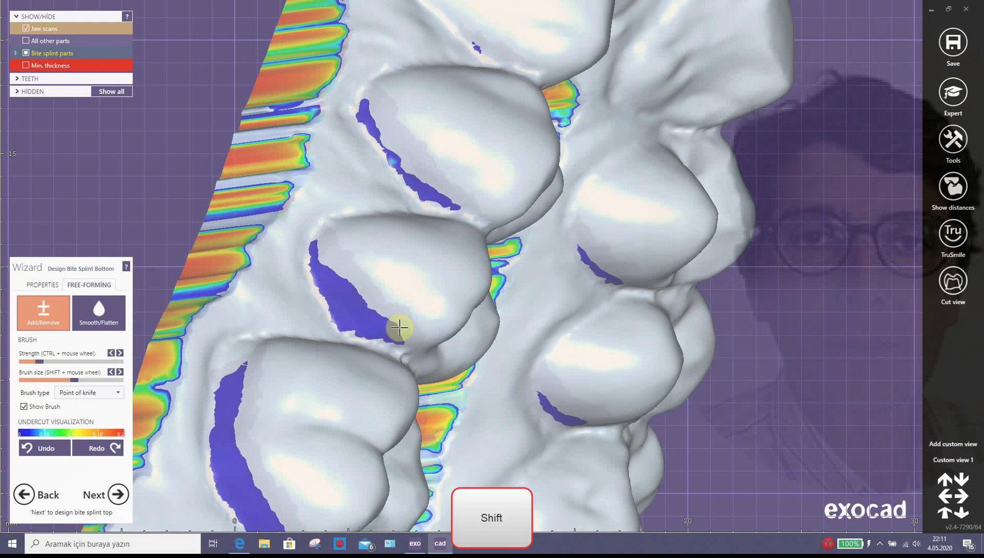
left_click_drag(399, 331, 338, 274, "shift")
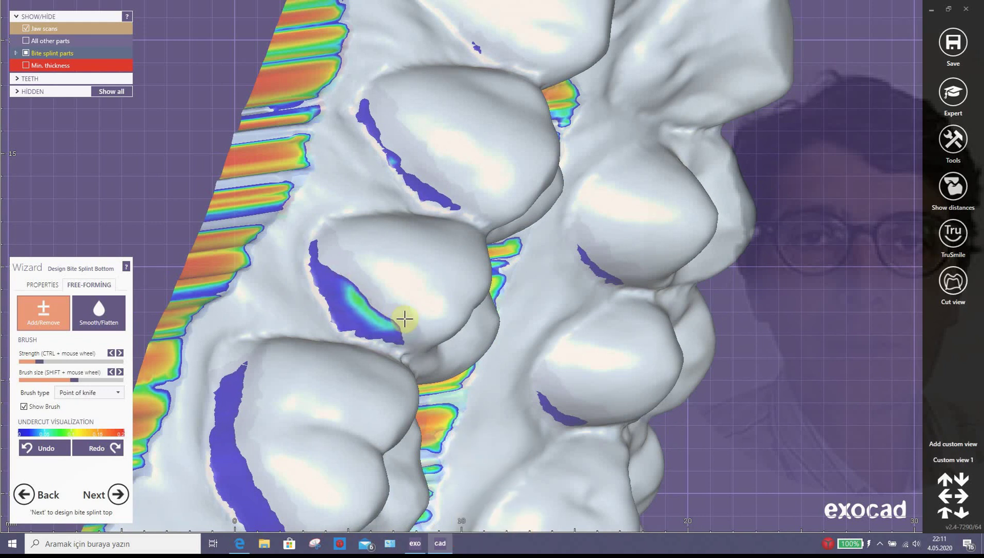
left_click_drag(405, 319, 336, 275)
left_click_drag(402, 325, 346, 286)
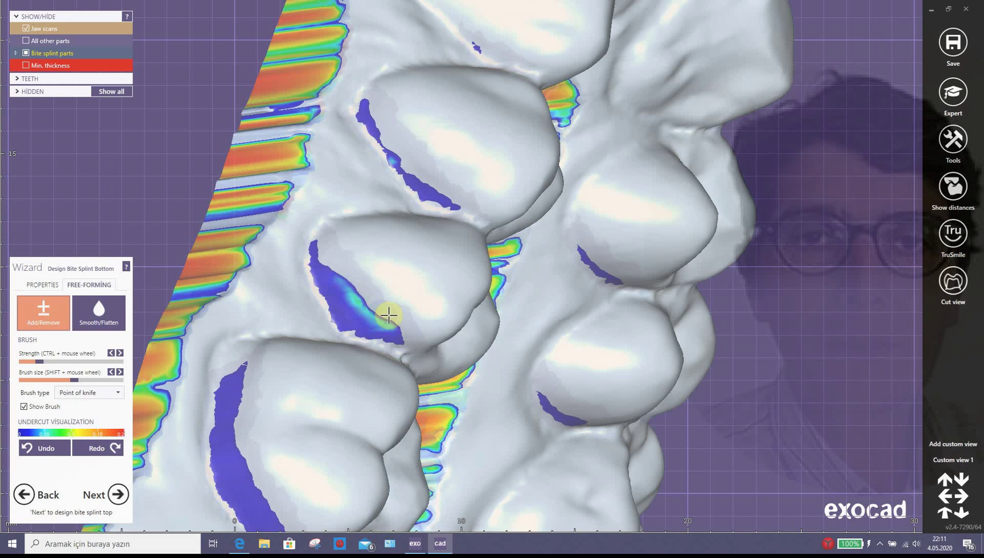
left_click_drag(388, 314, 332, 280)
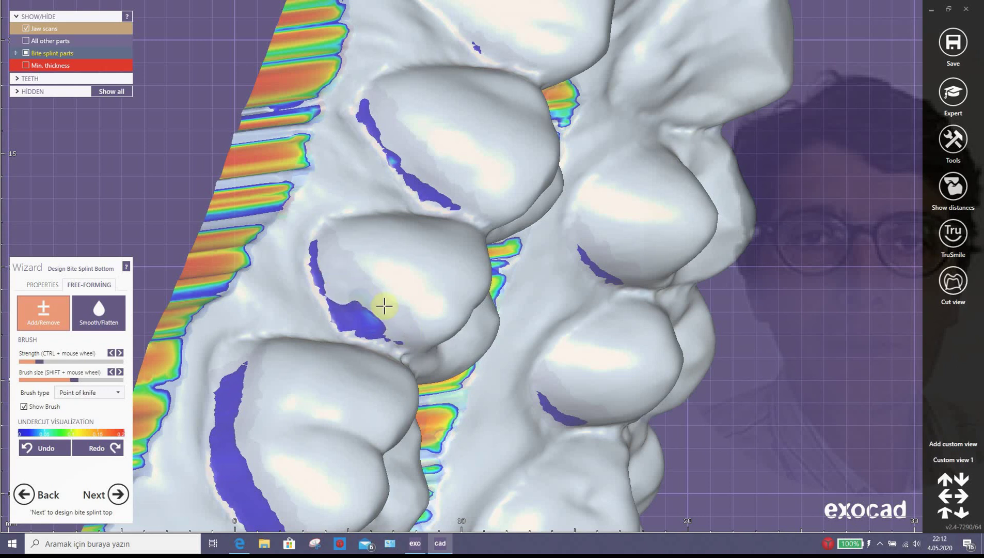
Step: Add material over the palatal undercuts of the two premolars
right_click_drag(372, 305, 545, 334)
mouse_move(498, 266)
left_mouse_down()
mouse_move(442, 272)
mouse_move(373, 253)
left_mouse_up()
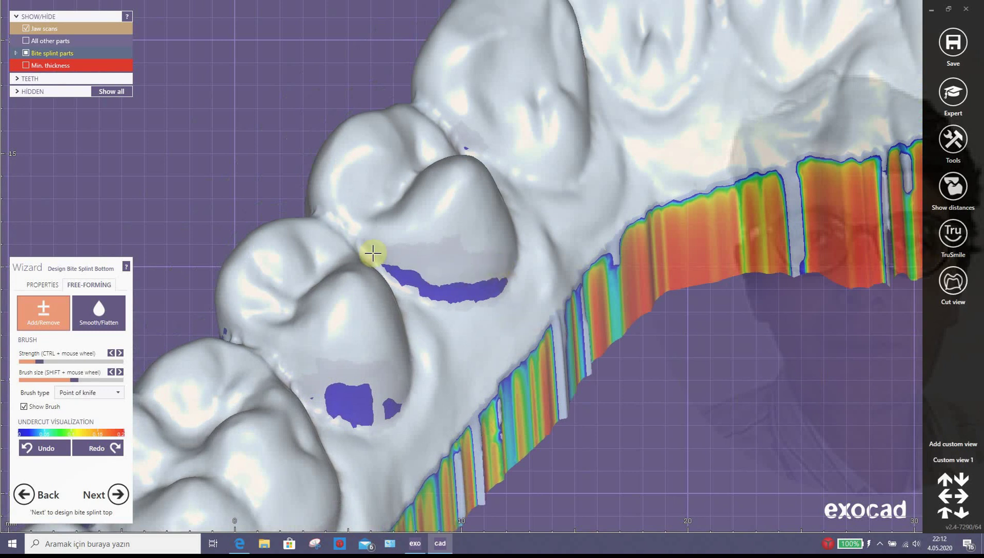
mouse_move(500, 271)
left_mouse_down()
mouse_move(432, 275)
mouse_move(370, 262)
left_mouse_up()
right_click_drag(398, 376, 409, 380)
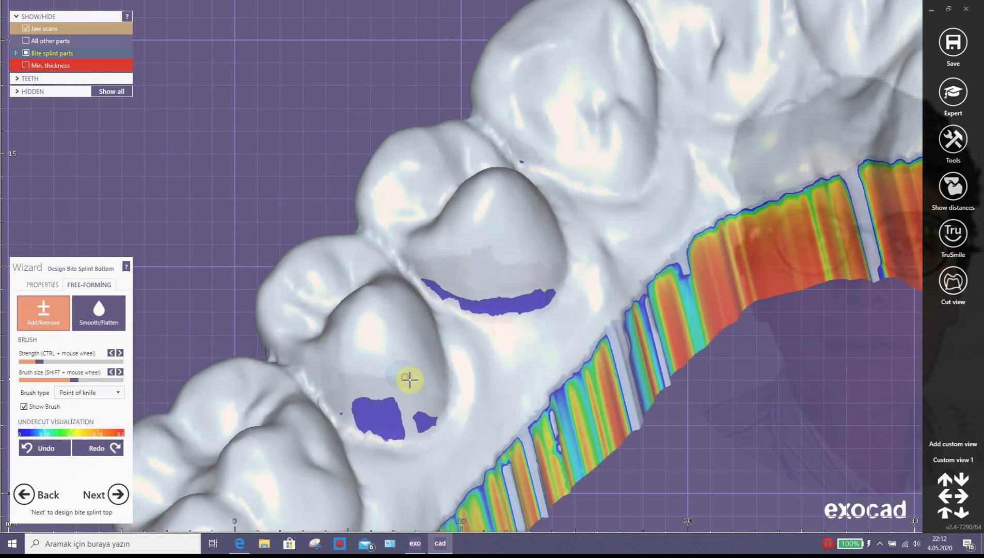
left_click_drag(411, 402, 340, 395)
left_click_drag(451, 400, 387, 400)
Step: Sharpen the palatal gum margins of the two central incisors by removing material
scroll(492, 358, "down", 4)
right_click_drag(541, 367, 555, 365)
scroll(626, 168, "up", 4)
mouse_move(626, 164)
left_mouse_down()
mouse_move(602, 92)
mouse_move(607, 211)
mouse_move(587, 146)
mouse_move(569, 305)
left_mouse_up()
scroll(627, 170, "up", 3)
scroll(569, 305, "down", 3)
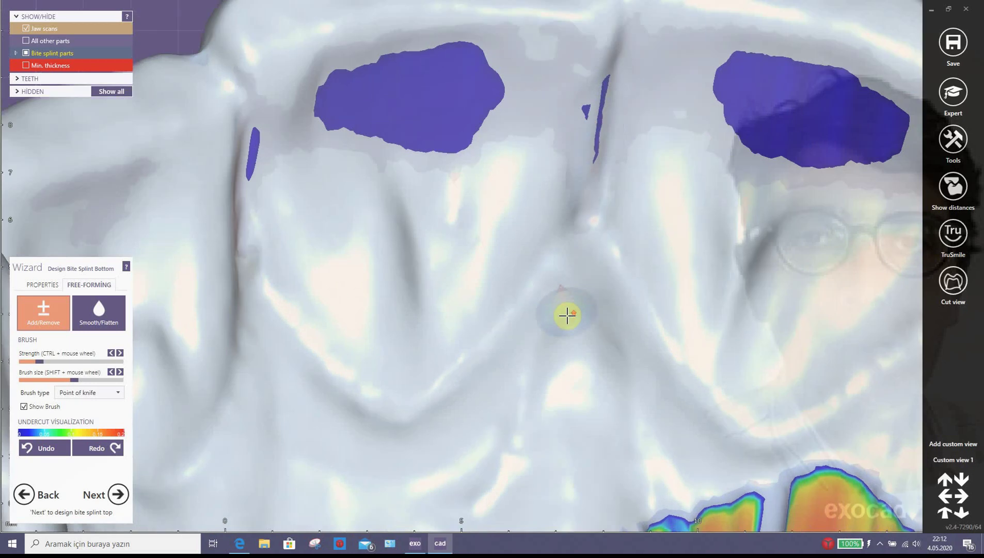
key("shift")
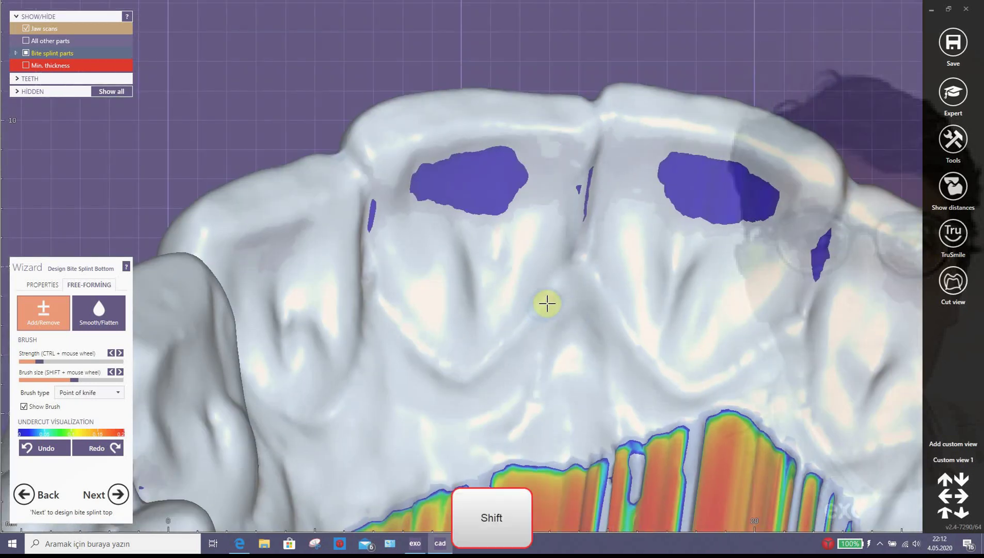
left_click_drag(556, 276, 481, 374, "shift")
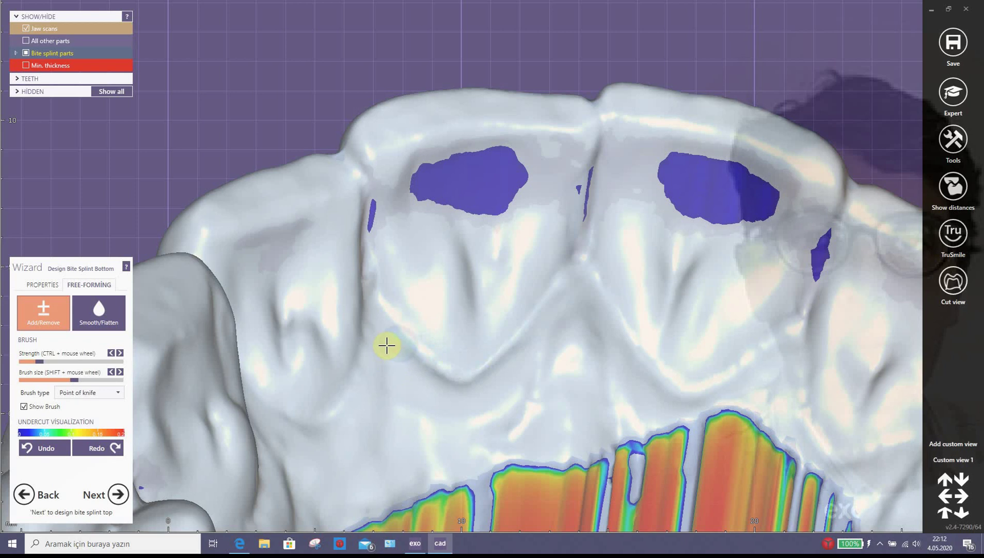
right_click_drag(384, 351, 391, 351)
middle_click_drag(487, 327, 127, 360)
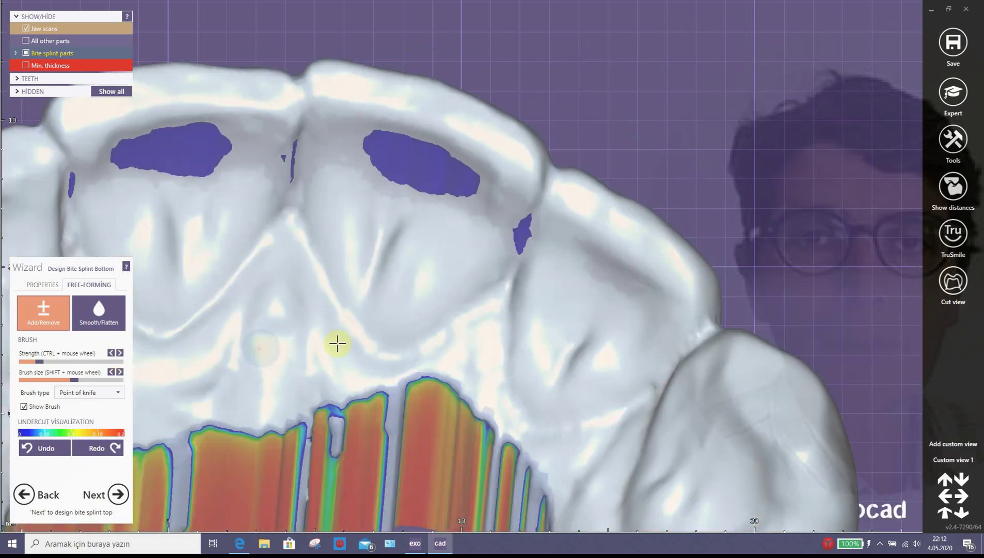
Step: Remove material along the palatal margin between the lateral incisor and the canine
right_click_drag(348, 342, 432, 345)
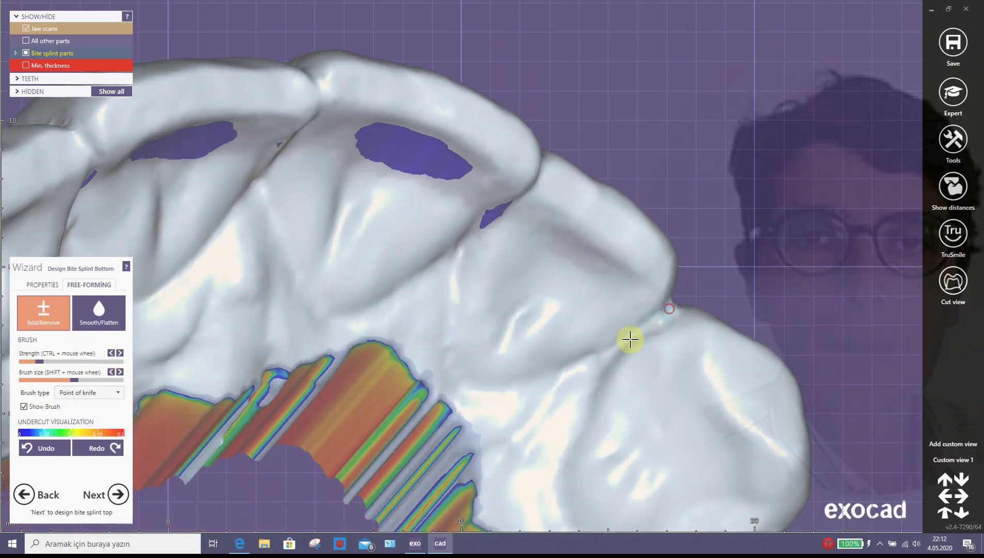
right_click_drag(670, 309, 673, 303)
left_click_drag(673, 304, 632, 336, "shift")
Step: Carve the interdental gum margins between the neighbouring teeth on the buccal side with the Point of knife brush
scroll(508, 358, "down", 6)
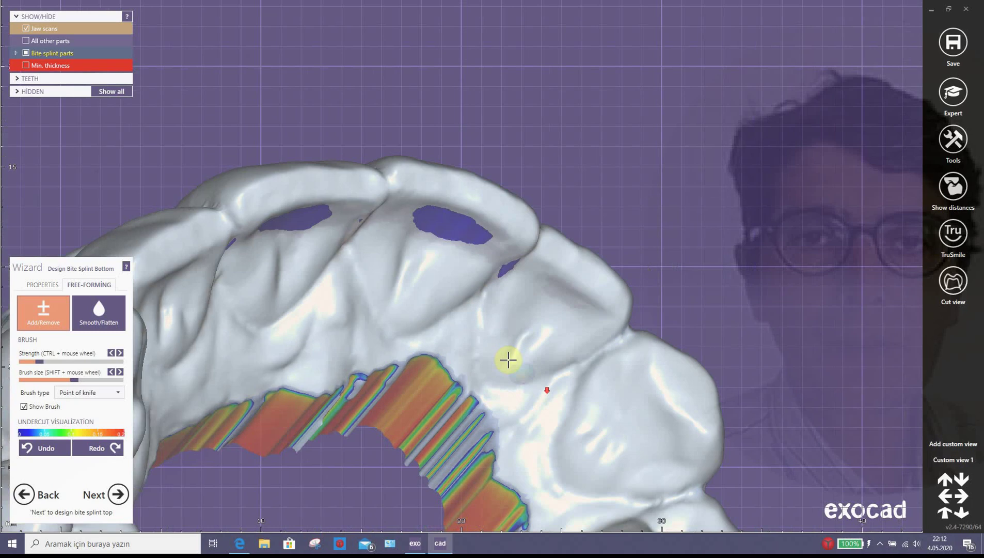
right_click_drag(514, 384, 511, 385)
middle_click_drag(512, 384, 505, 84)
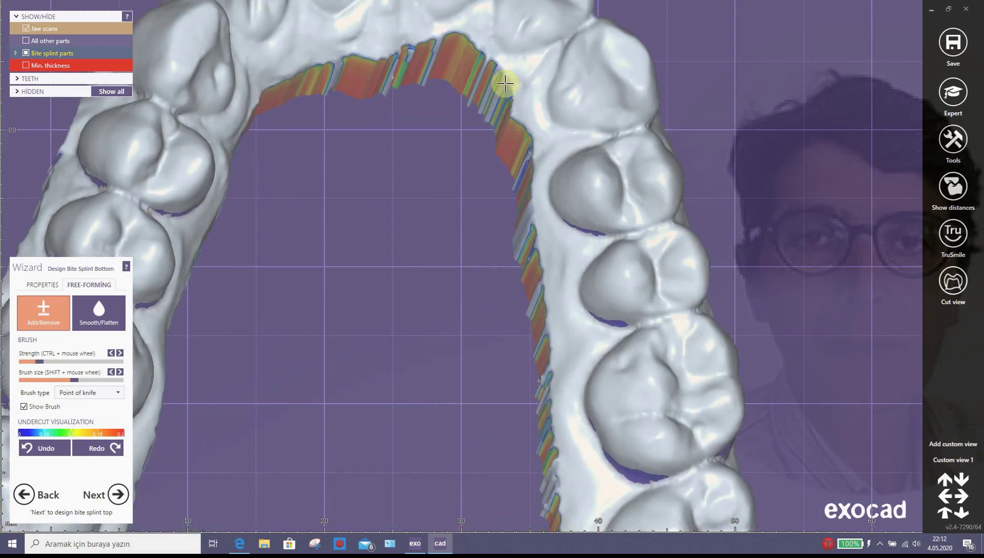
right_click_drag(573, 175, 573, 174)
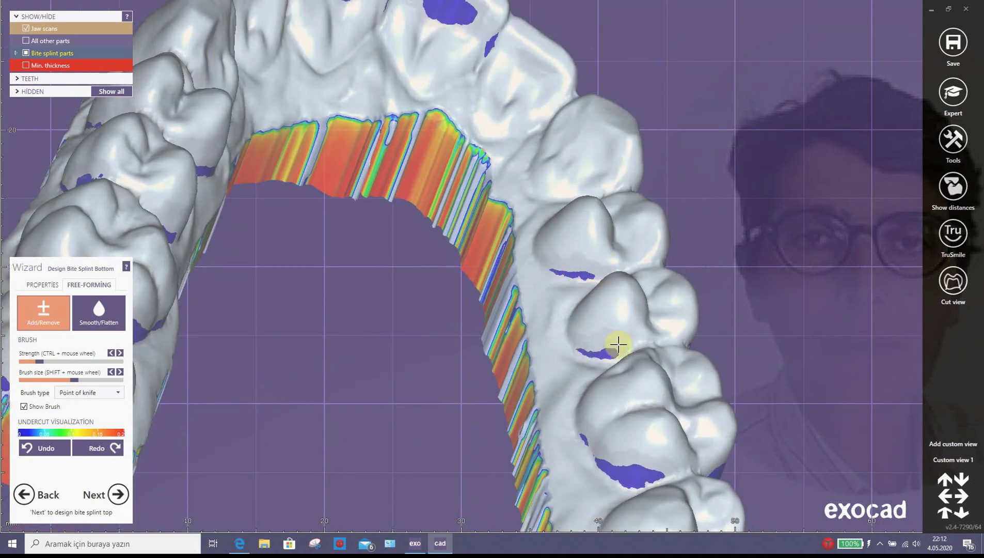
right_click_drag(554, 377, 554, 376)
scroll(599, 349, "up", 5)
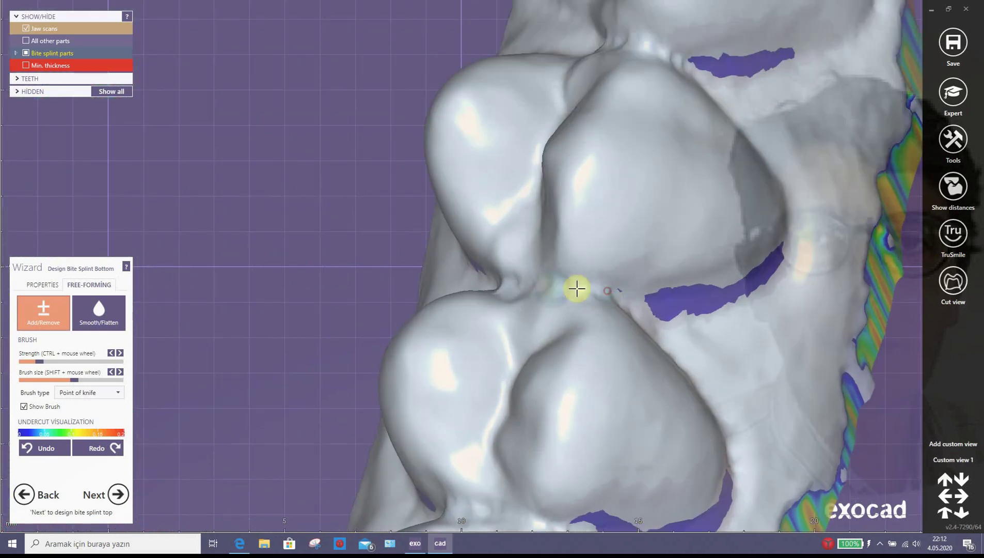
left_click_drag(566, 279, 618, 263)
right_click_drag(600, 259, 598, 265)
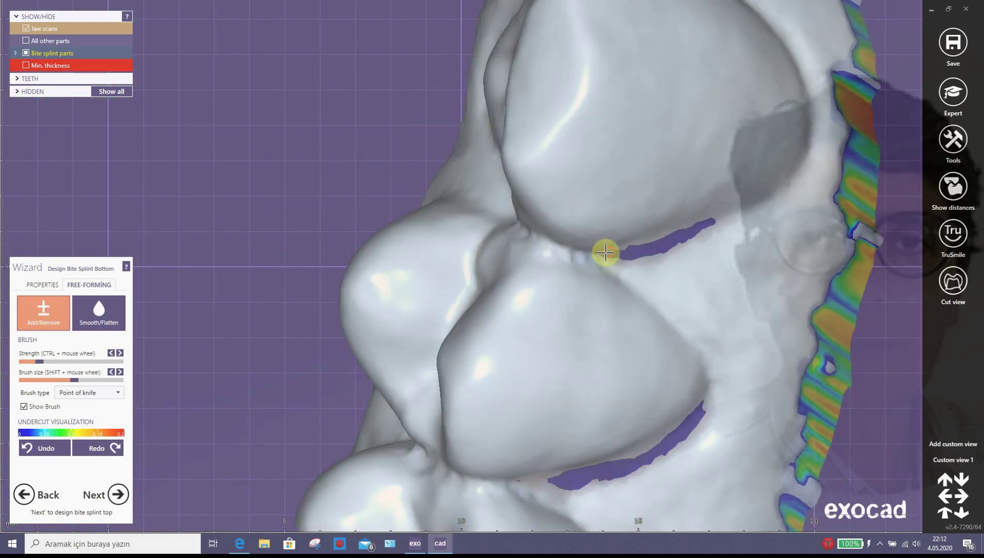
left_click_drag(606, 252, 532, 235)
left_click_drag(602, 263, 507, 222)
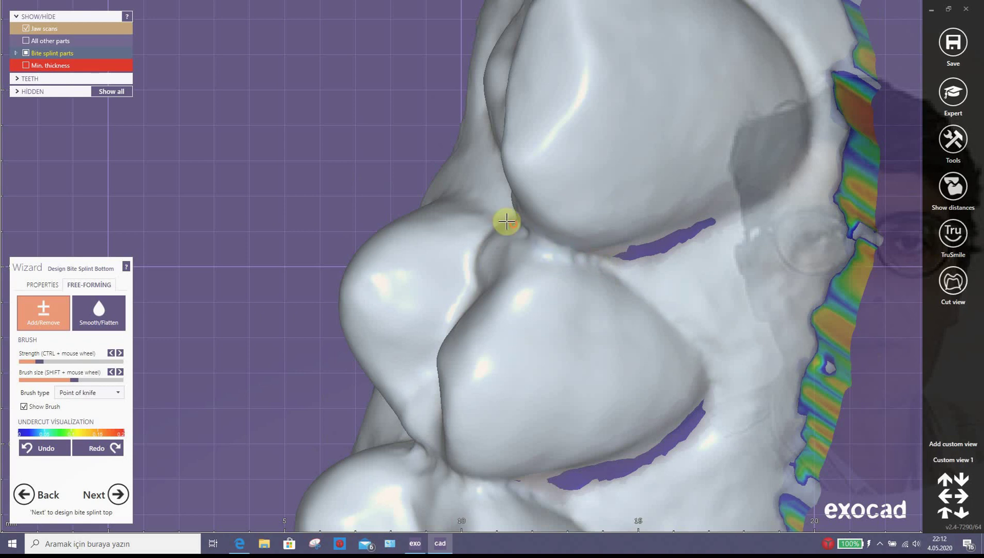
right_click_drag(560, 226, 558, 223)
mouse_move(421, 177)
left_mouse_down()
mouse_move(287, 204)
mouse_move(365, 193)
left_mouse_up()
Step: Rework the uneven labial interdental groove between the two central incisors with short Add/Remove strokes
right_click_drag(428, 232, 552, 431)
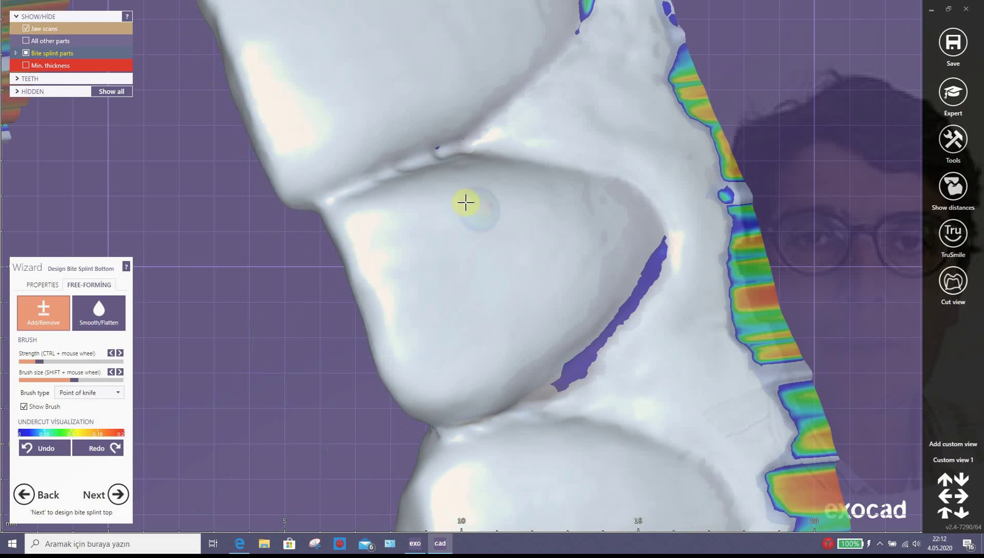
mouse_move(380, 209)
right_mouse_down()
mouse_move(470, 248)
mouse_move(529, 321)
right_mouse_up()
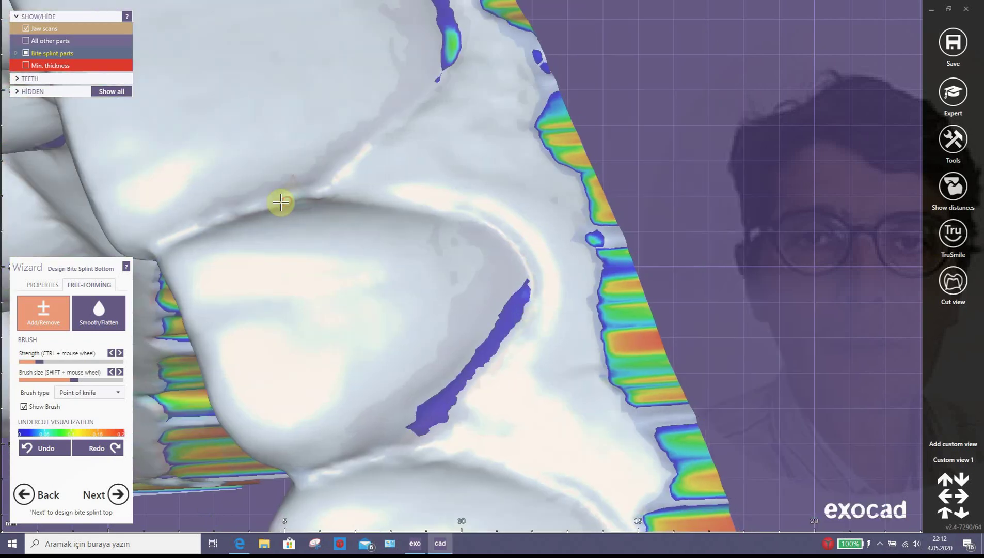
right_click_drag(279, 229, 485, 286)
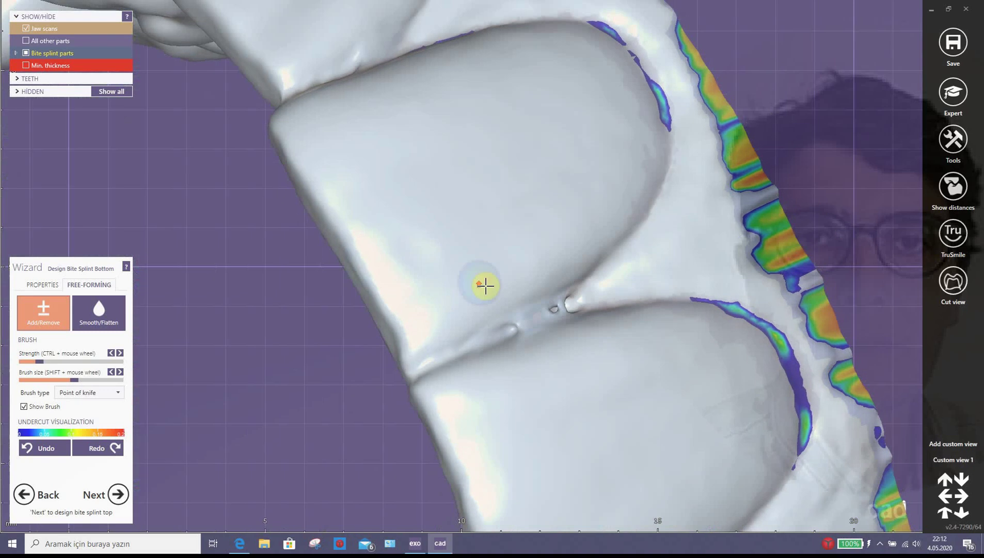
scroll(552, 312, "up", 4)
left_click_drag(552, 312, 576, 316)
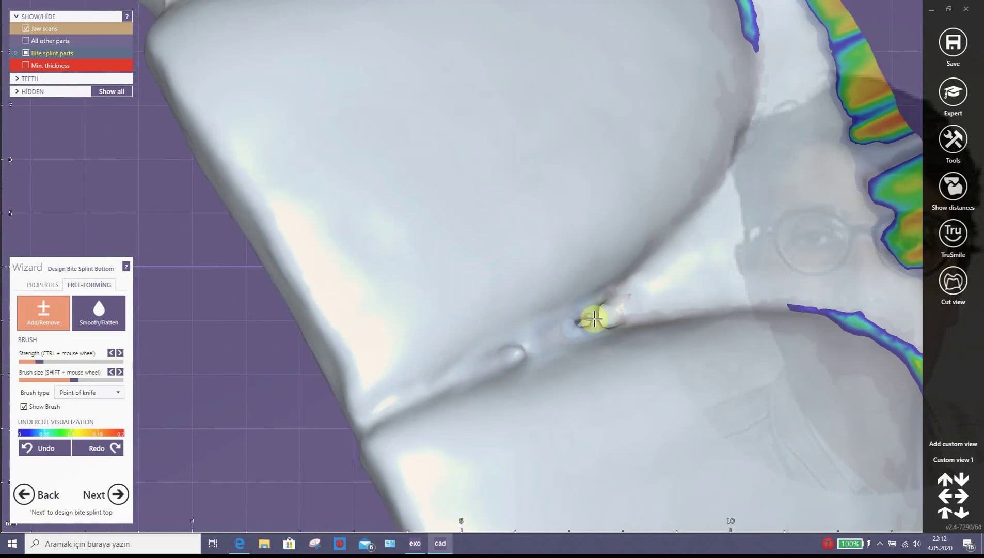
mouse_move(545, 338)
left_mouse_down()
mouse_move(510, 351)
mouse_move(529, 347)
left_mouse_up()
key("shift")
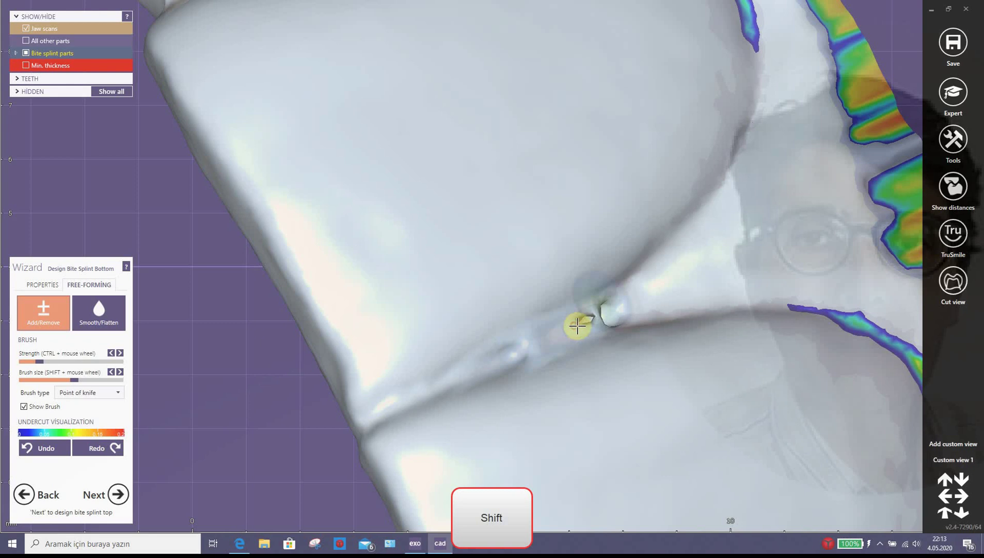
mouse_move(577, 326)
left_mouse_down()
mouse_move(591, 327)
mouse_move(553, 337)
left_mouse_up()
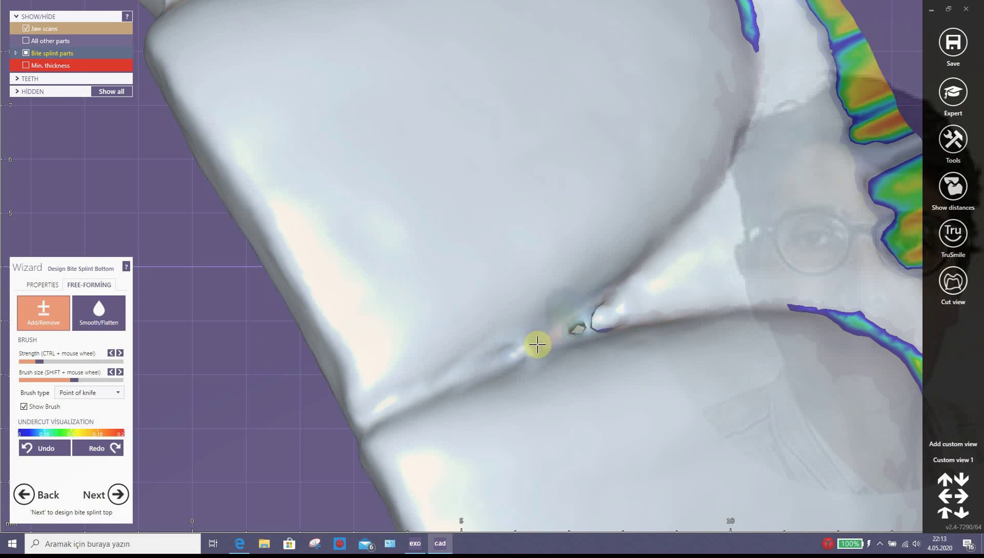
mouse_move(543, 342)
left_mouse_down()
mouse_move(585, 323)
mouse_move(547, 337)
left_mouse_up()
Step: Smooth the rough spot between the central incisors with the Default brush, and set the brush type back to Point of knife
right_click_drag(548, 336, 517, 328)
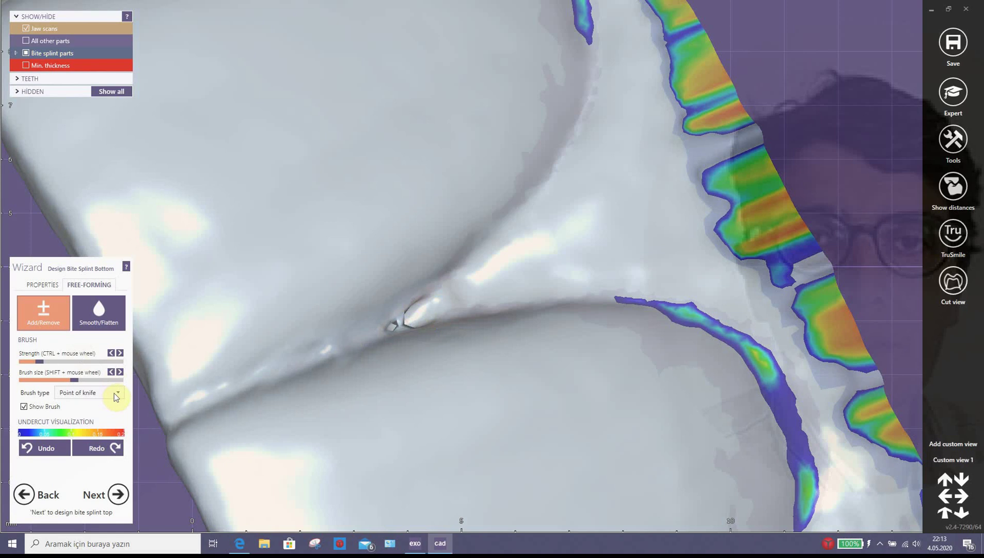
left_click(116, 395)
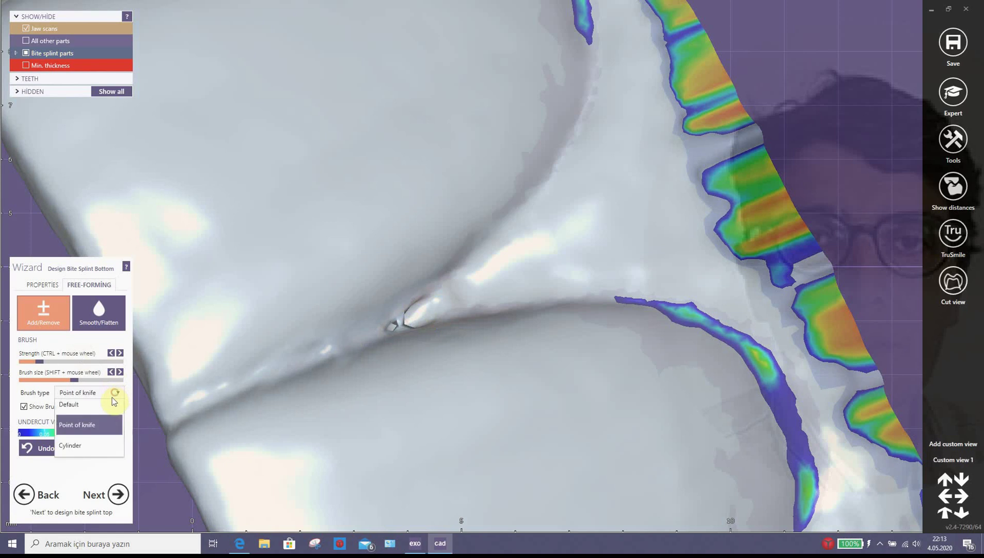
left_click(86, 411)
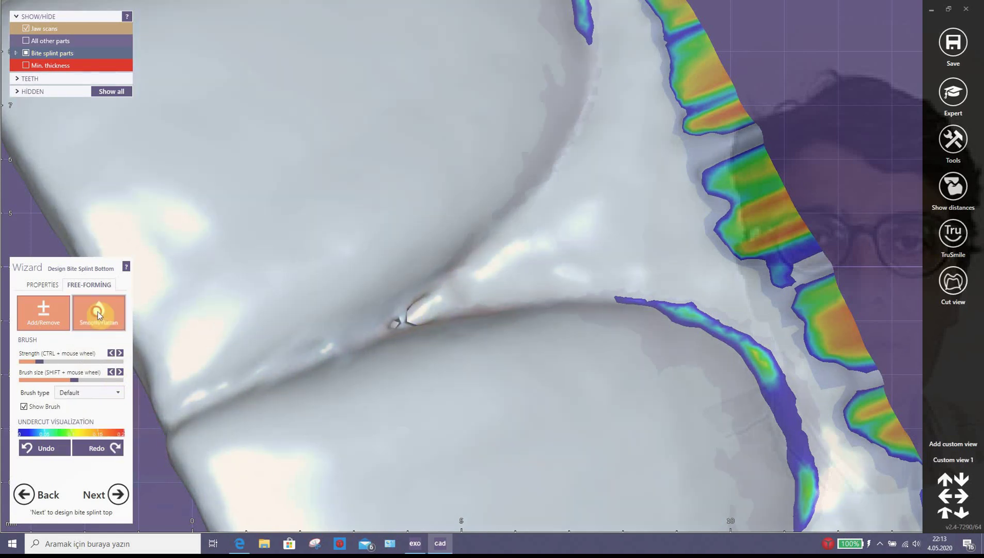
left_click(101, 314)
mouse_move(410, 314)
left_mouse_down()
mouse_move(402, 317)
mouse_move(421, 310)
left_mouse_up()
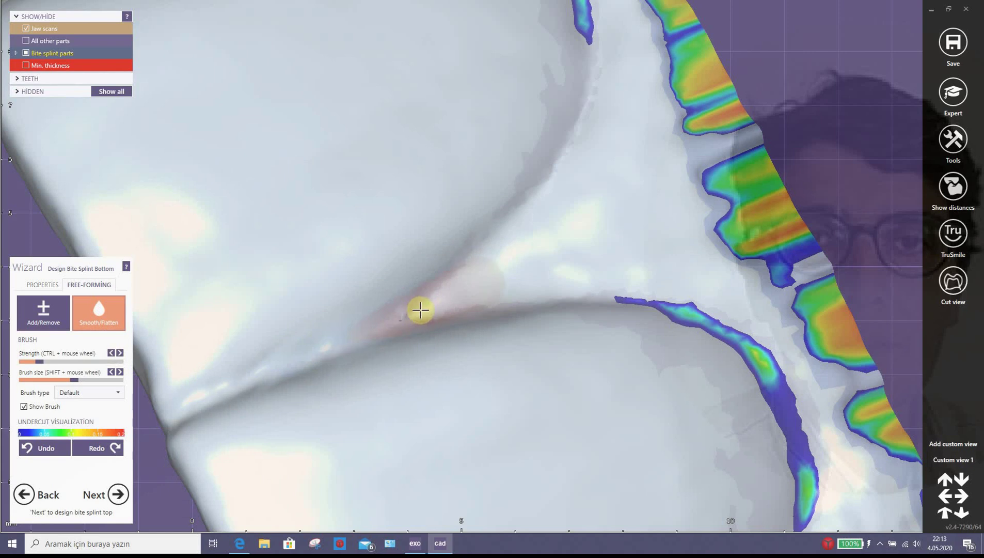
scroll(461, 284, "down", 5)
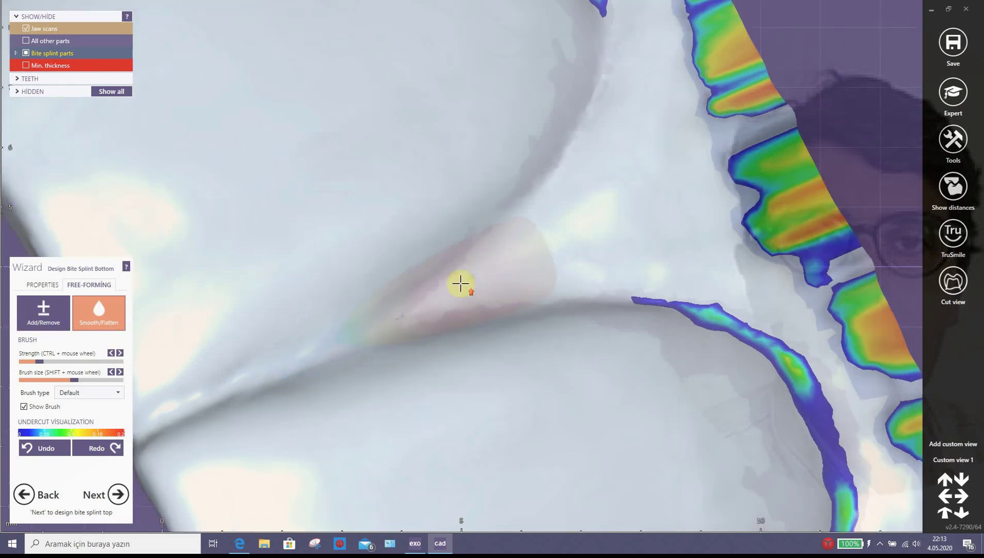
scroll(439, 268, "down", 4)
scroll(417, 256, "up", 2)
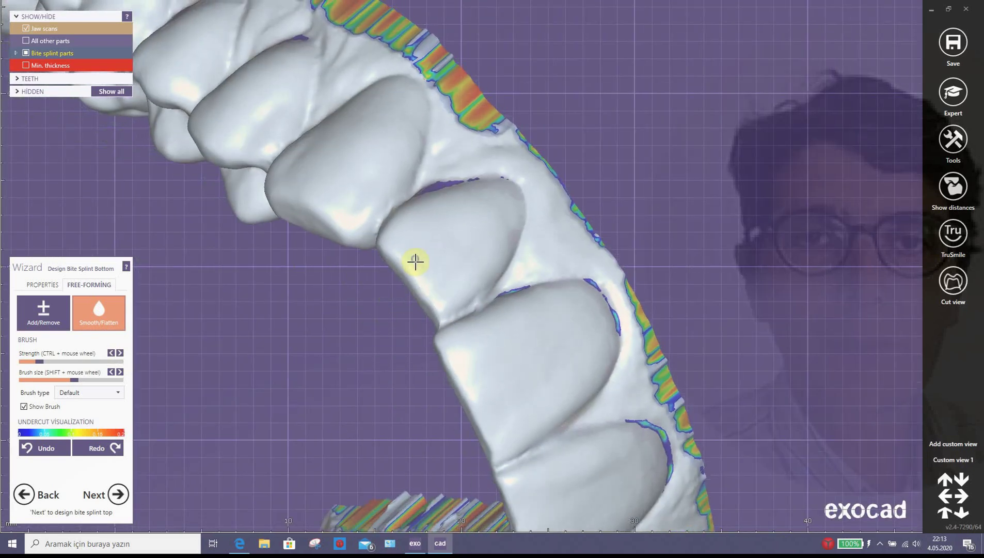
left_click(110, 394)
left_click(95, 433)
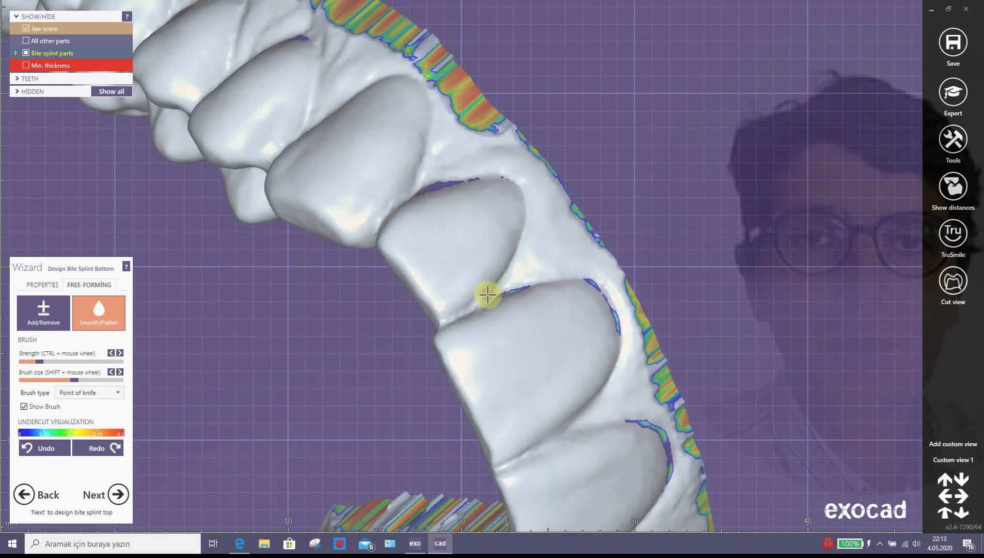
Step: Examine the free-formed teeth, gum margins and undercuts around the whole upper arch
right_click_drag(505, 281, 457, 283)
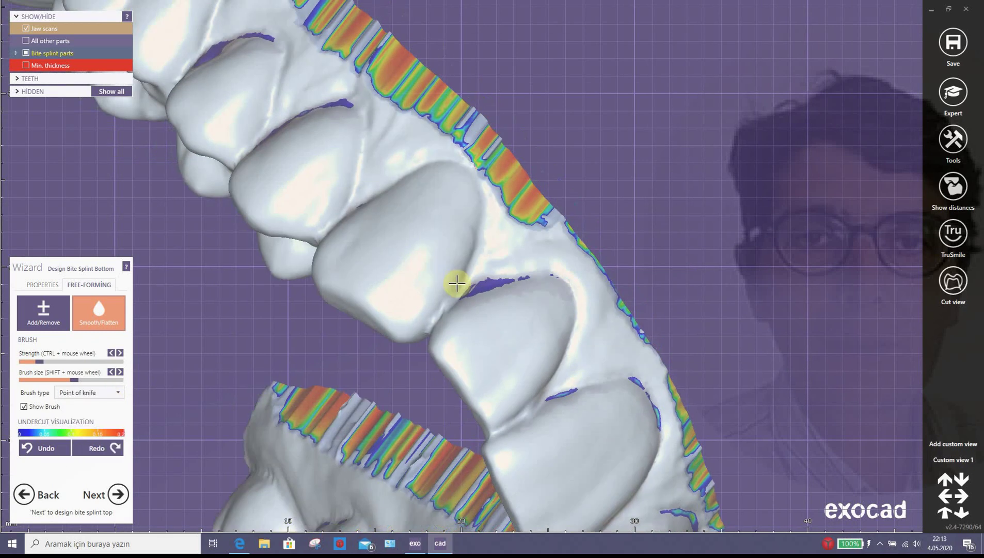
right_click_drag(405, 320, 449, 268)
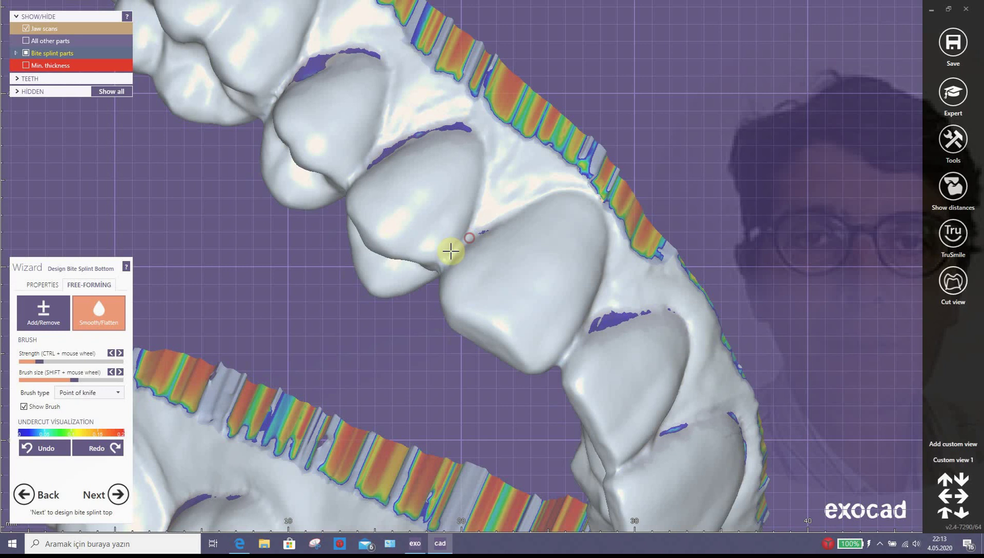
scroll(395, 296, "down", 5)
scroll(394, 296, "down", 4)
right_click_drag(426, 319, 431, 316)
mouse_move(365, 453)
right_mouse_down()
mouse_move(694, 358)
mouse_move(705, 263)
mouse_move(815, 286)
mouse_move(883, 286)
mouse_move(666, 304)
mouse_move(434, 369)
mouse_move(426, 332)
right_mouse_up()
middle_click_drag(428, 343, 444, 398)
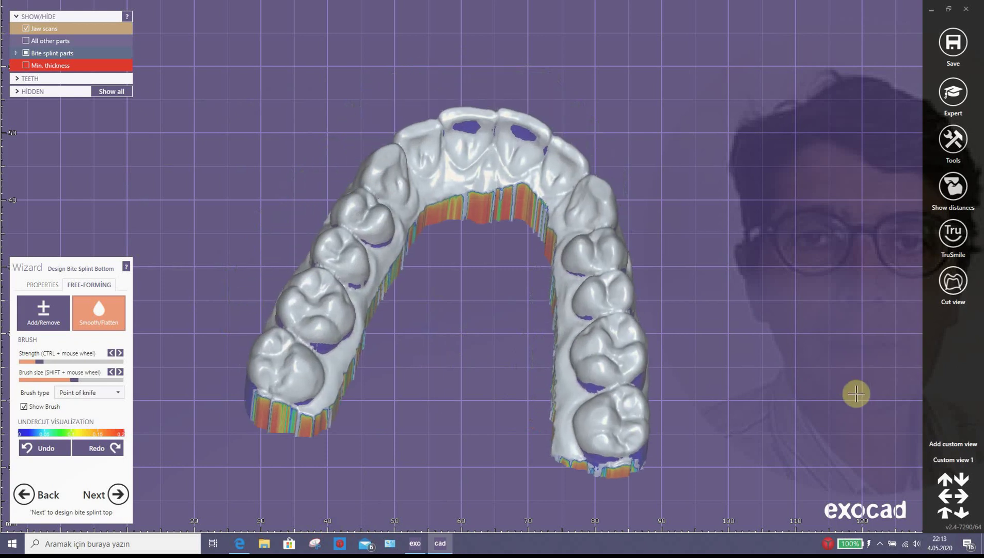
right_click_drag(857, 394, 825, 386)
right_click_drag(513, 406, 510, 395)
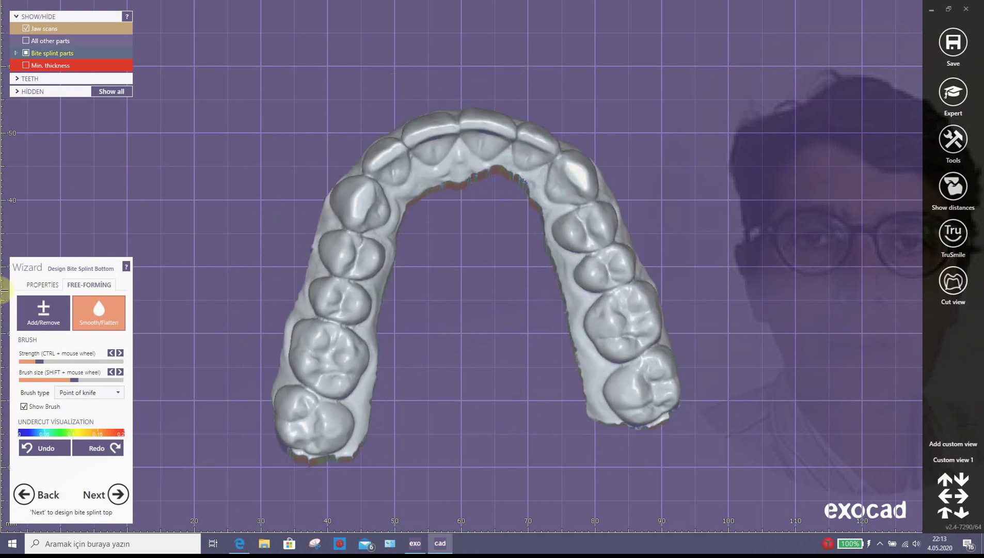
Step: Hide the jaw scans and save the bite splint bottom as "test ust.stl" in the original coordinate system of the scan data
left_click(26, 29)
right_click_drag(405, 166, 404, 159)
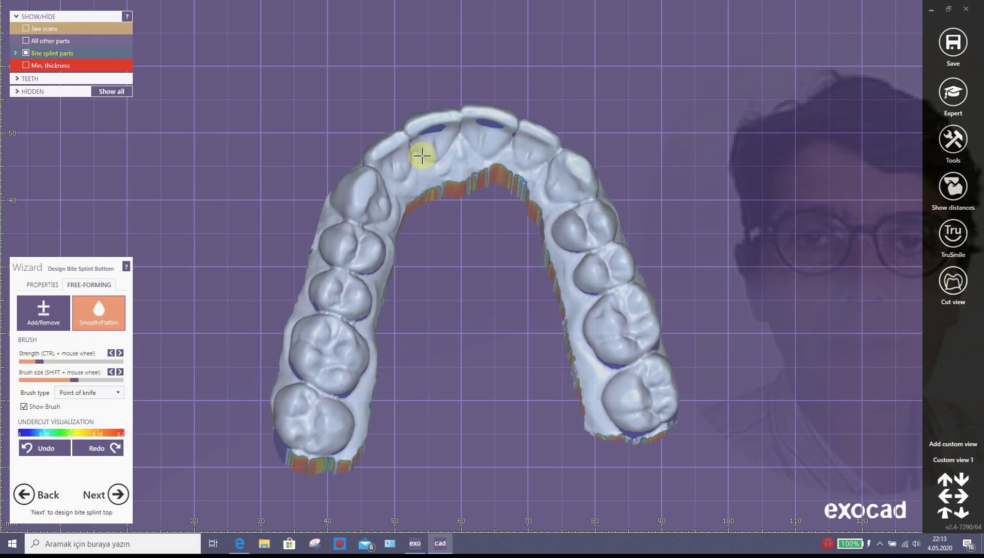
right_click(425, 159)
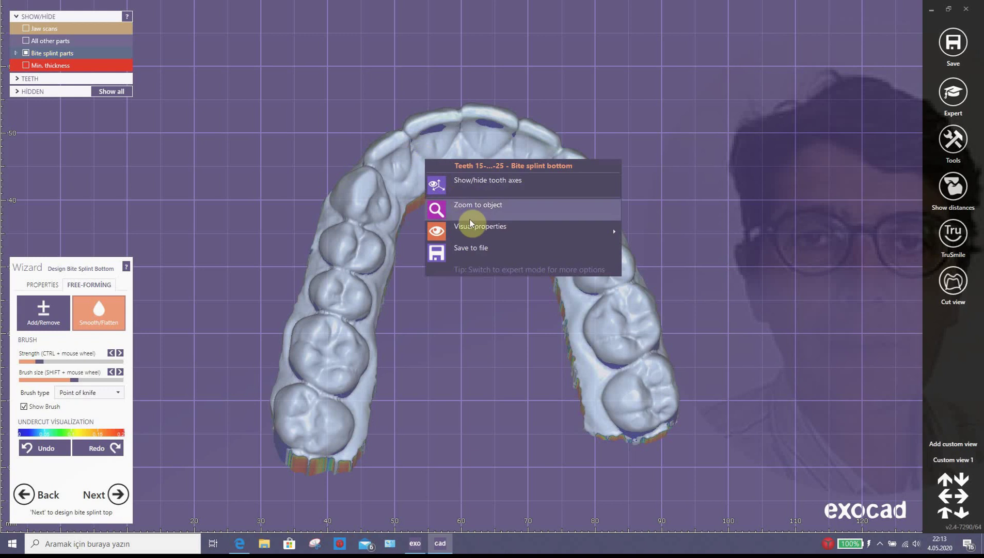
left_click(479, 251)
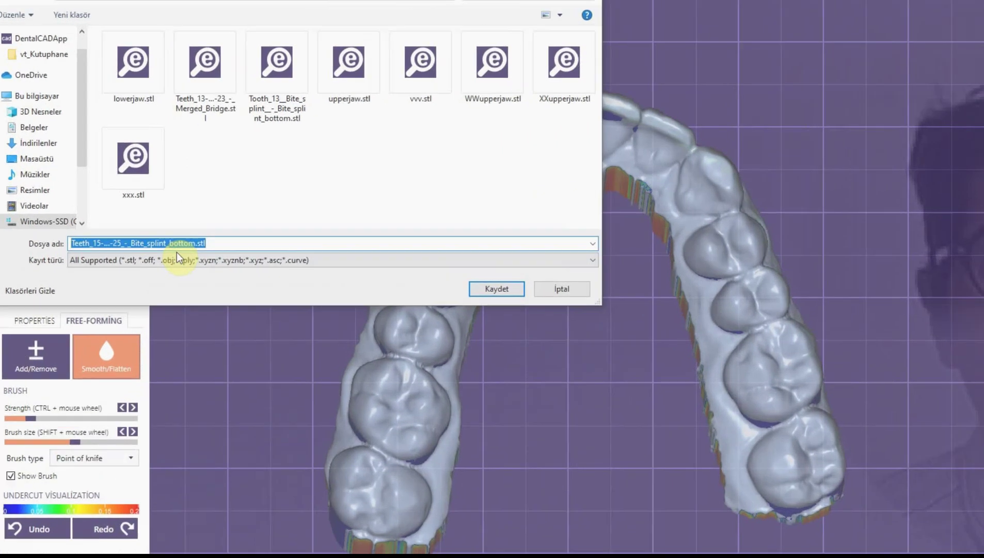
type("test ust")
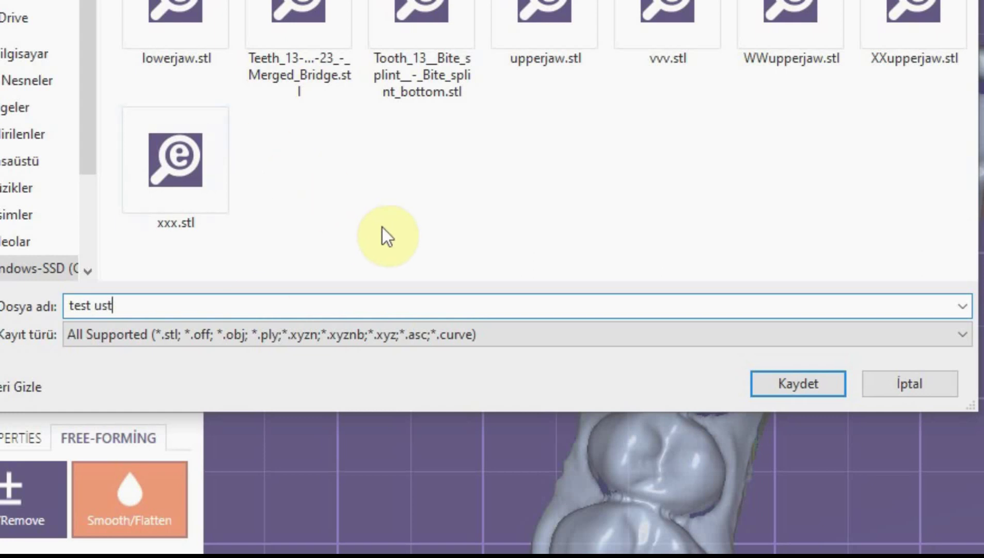
left_click(324, 330)
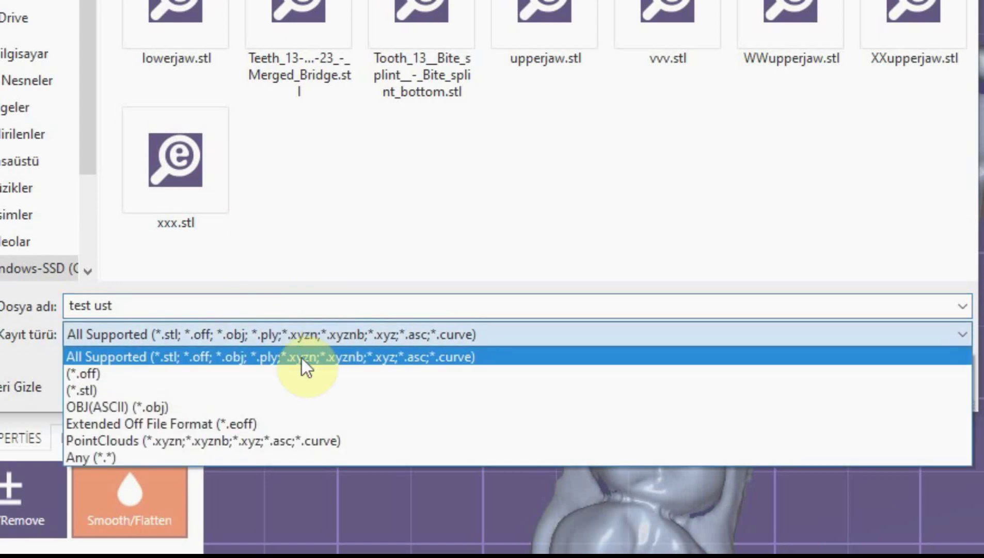
left_click(167, 391)
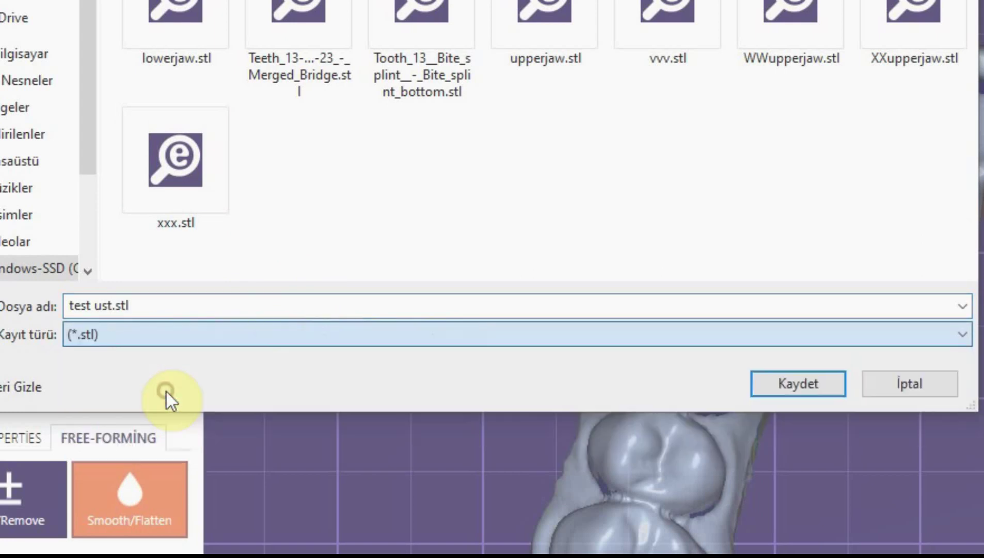
left_click(787, 391)
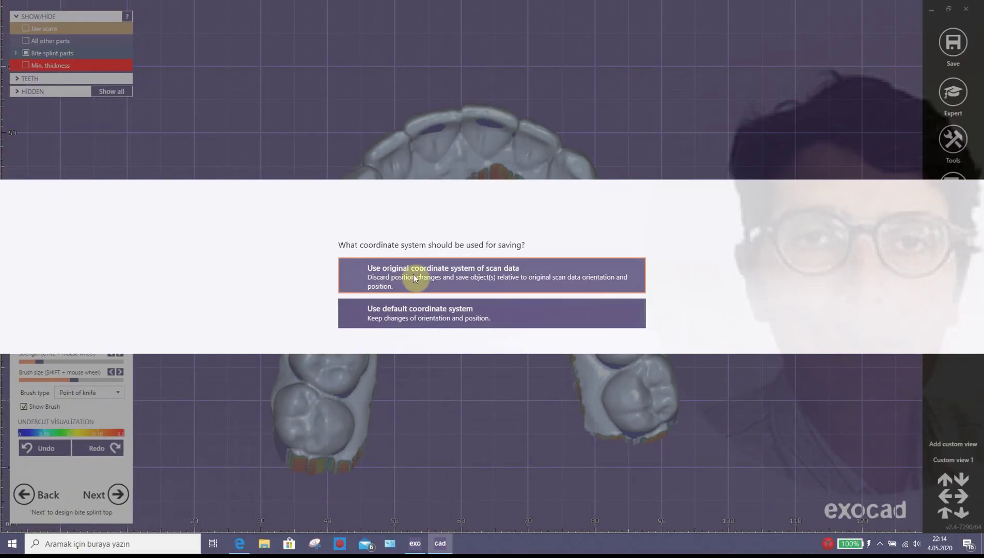
left_click(414, 277)
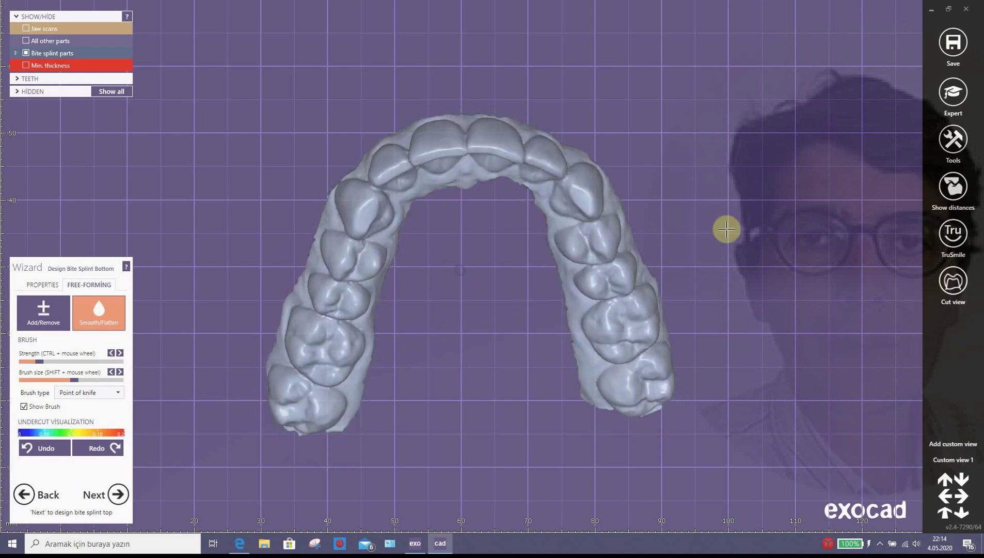
Step: Close the CAD window
left_click(967, 11)
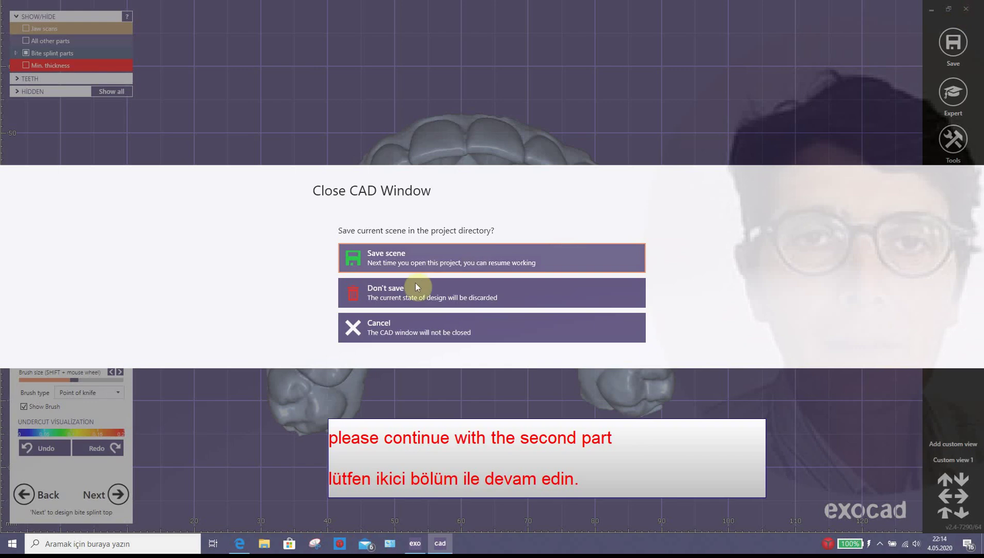